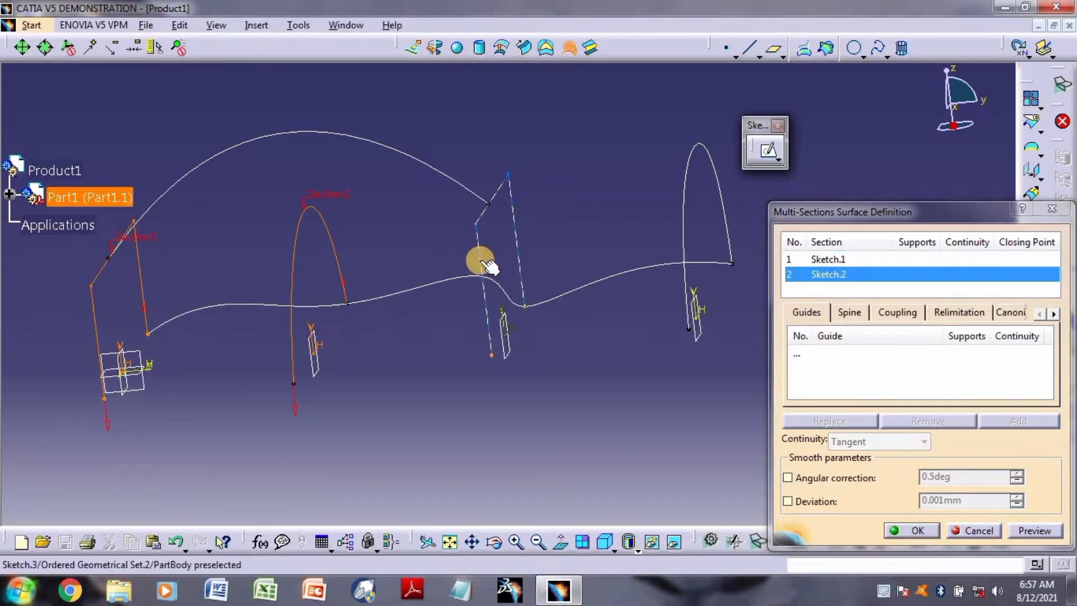
- Add Sketch.3 and Sketch.4 as further sections of the multi-sections surface and preview the result
click(480, 262)
click(690, 227)
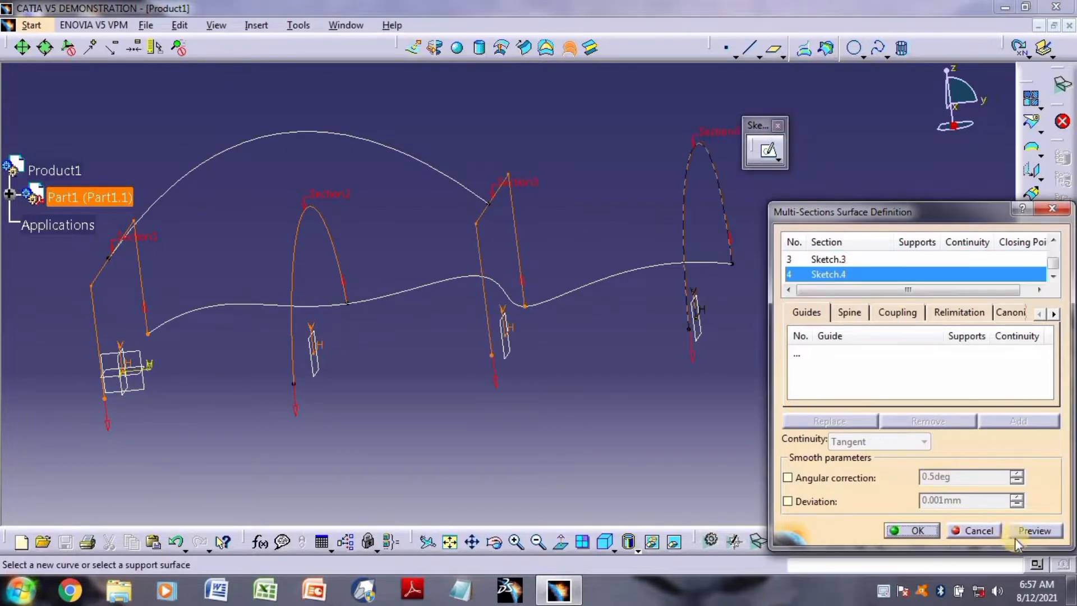
click(1038, 531)
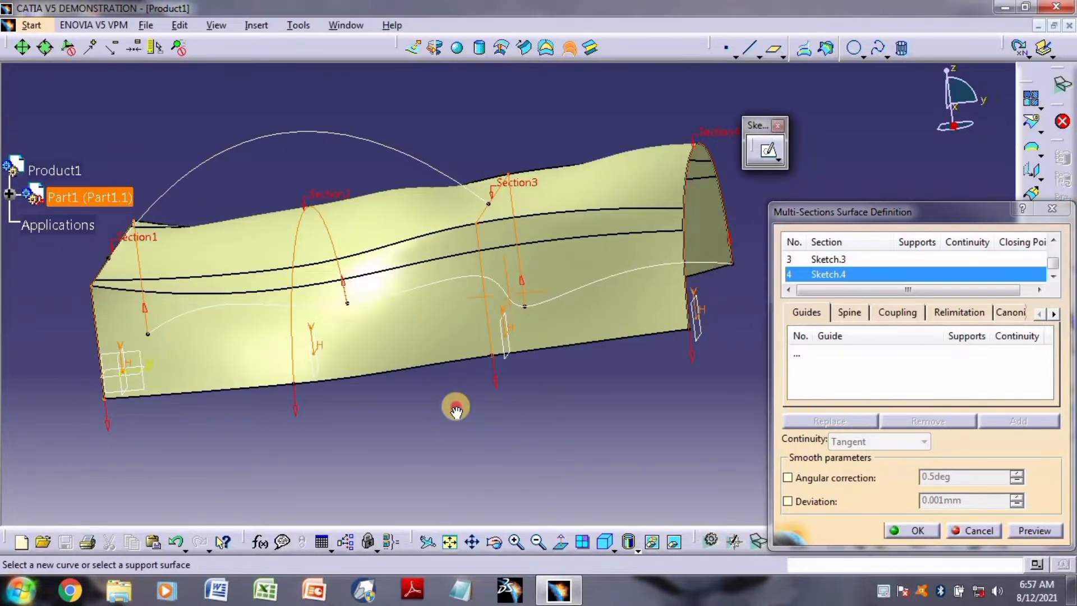
middle_drag(452, 409, 451, 433)
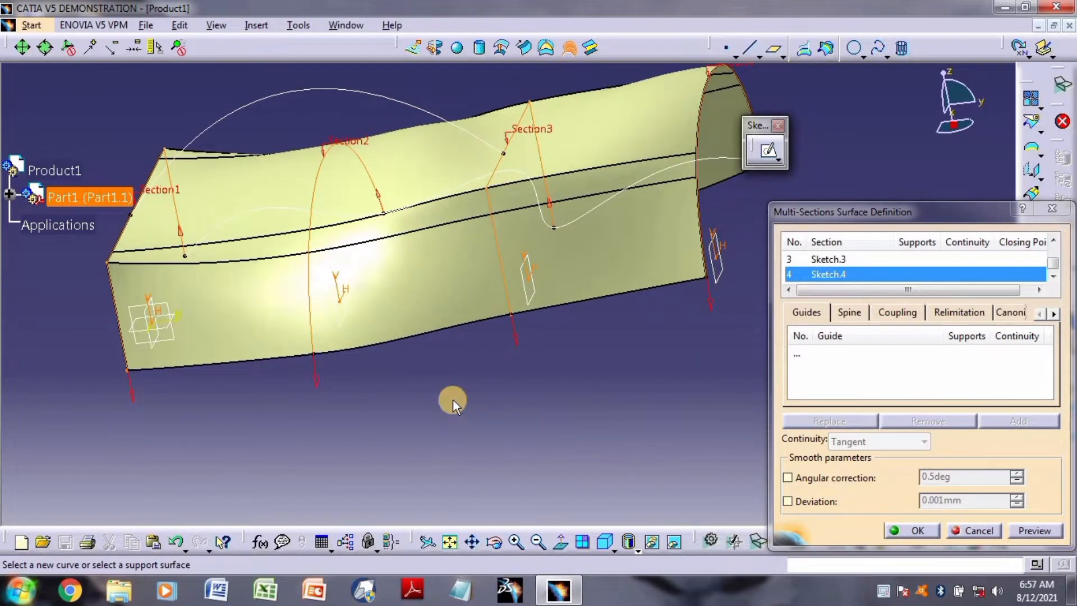
click(452, 399)
- Add the wavy curve Sketch.6 as a guide, preview, and create the multi-sections surface
click(831, 319)
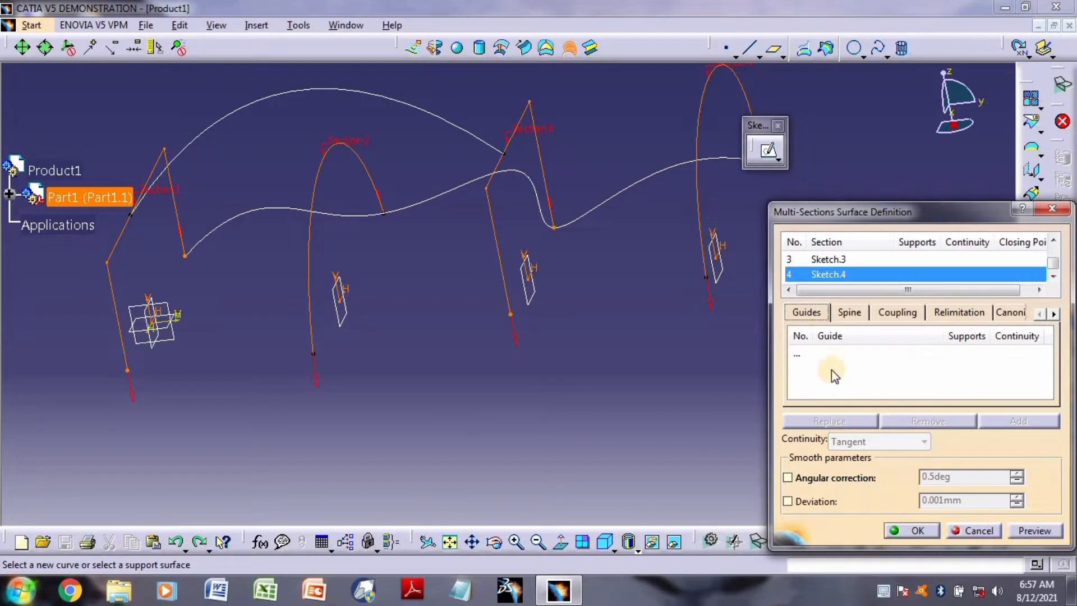
click(823, 355)
click(436, 187)
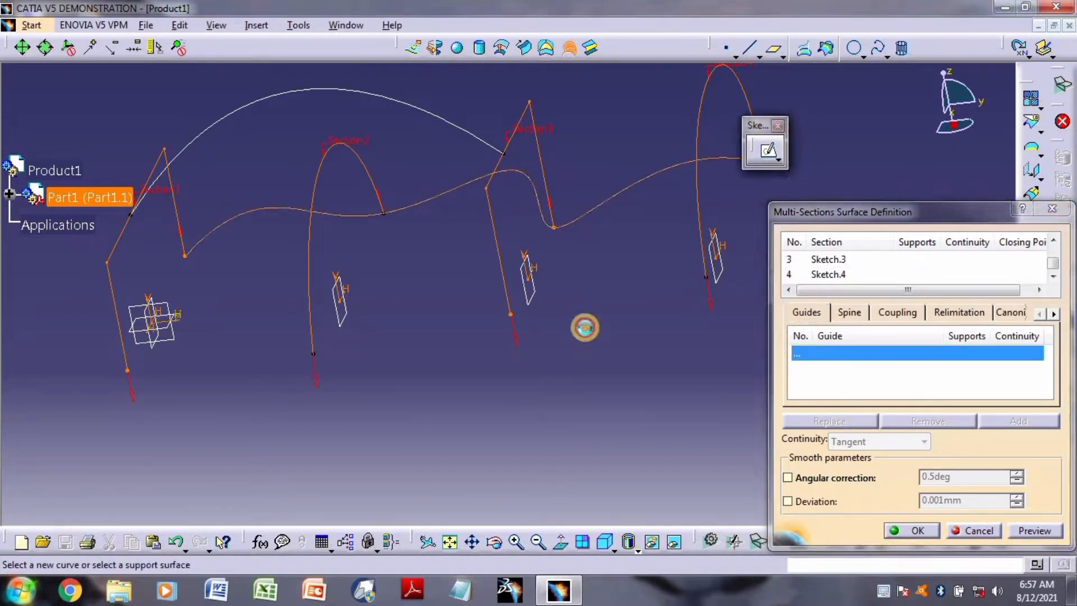
click(1040, 527)
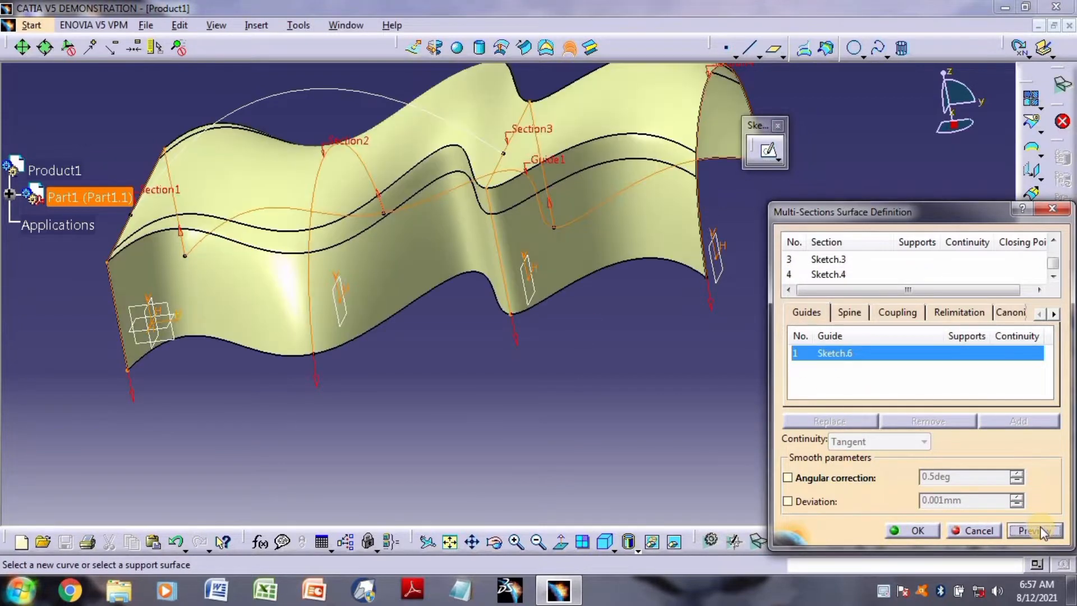
click(912, 530)
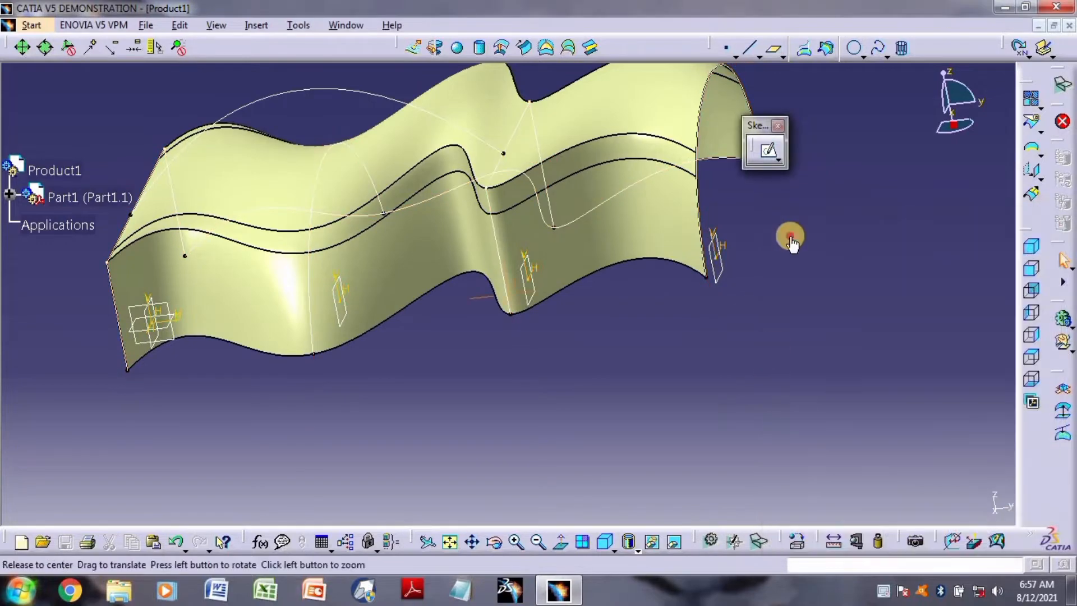
- Inspect the guided surface from several sides, and undo its creation
middle_drag(790, 240, 487, 188)
middle_drag(247, 180, 302, 147)
key(ctrl+z)
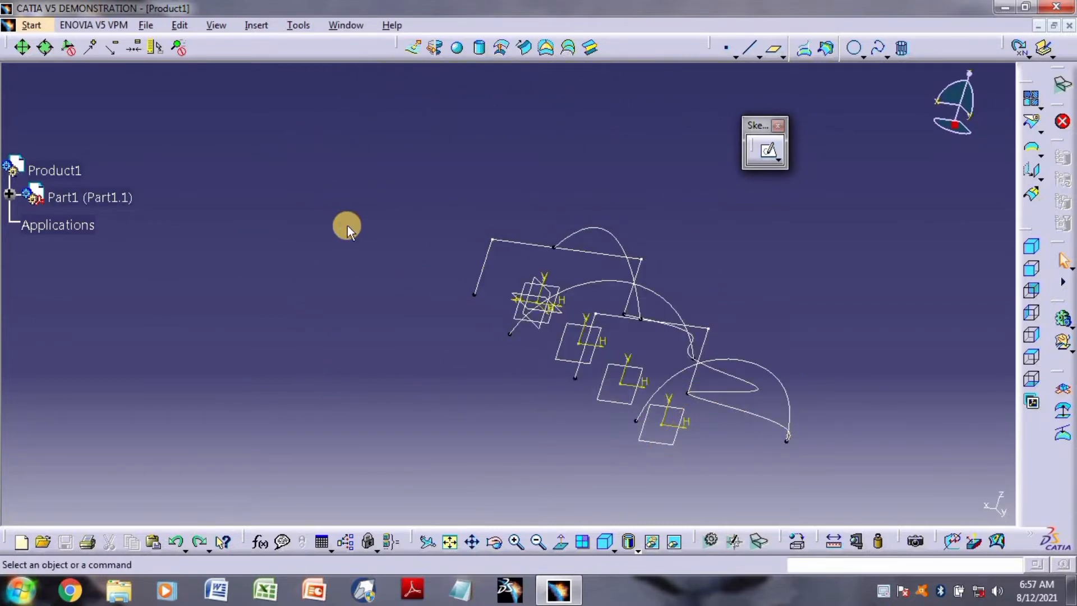
- Start a multi-sections surface from the rectangular profiles Sketch.1 and Sketch.3 and preview it
click(547, 51)
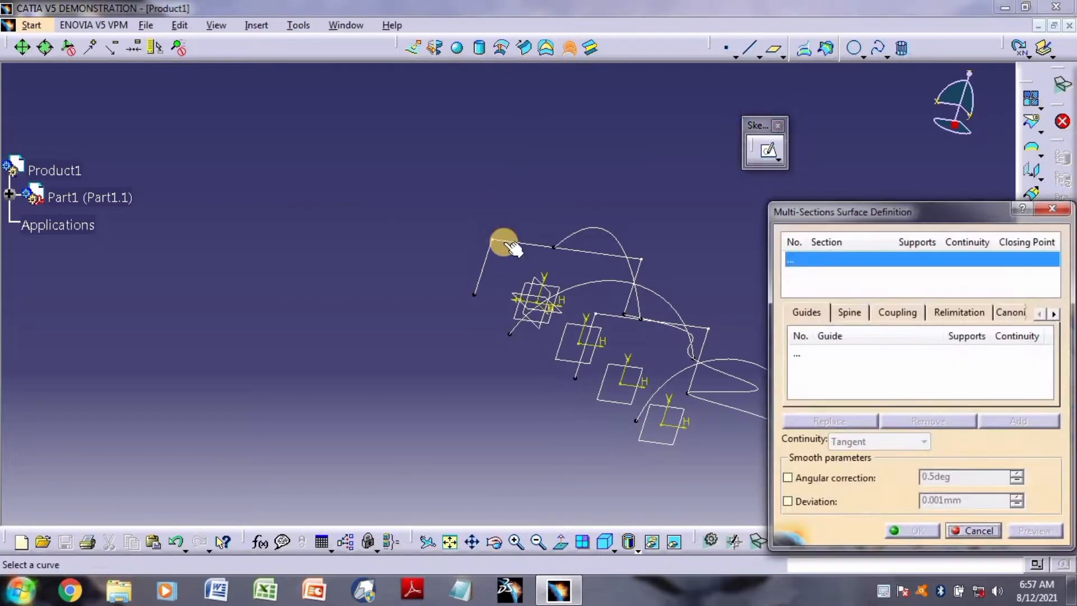
click(503, 242)
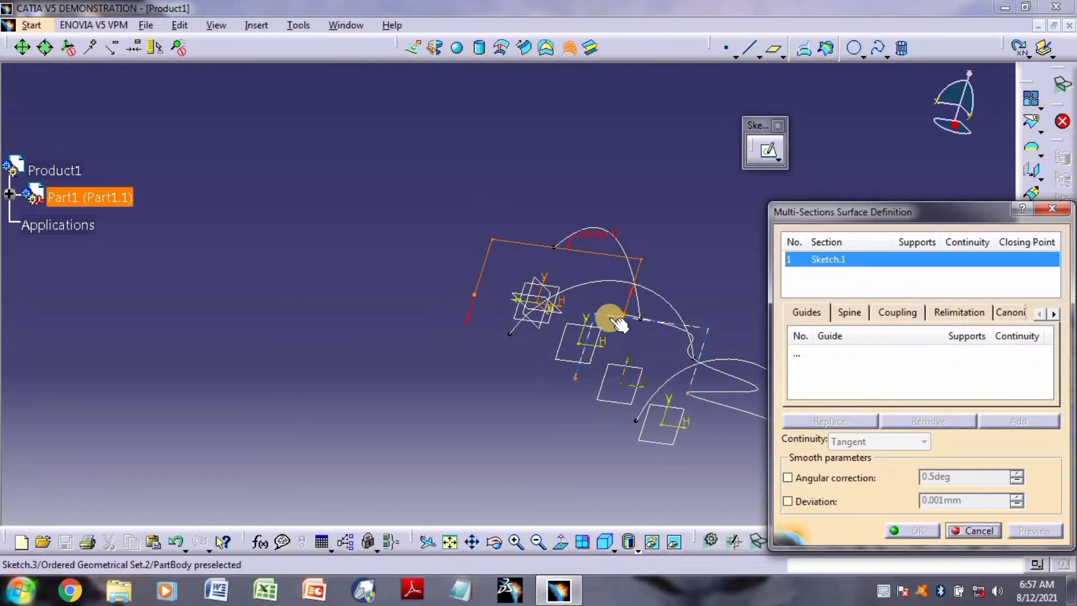
click(610, 316)
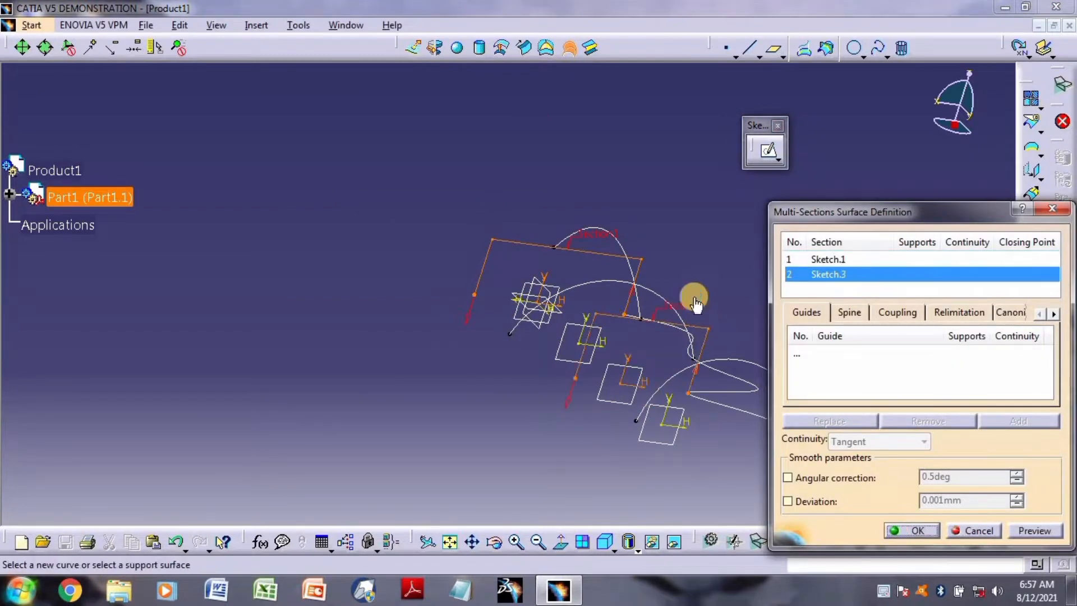
click(1023, 531)
middle_drag(711, 296, 699, 250)
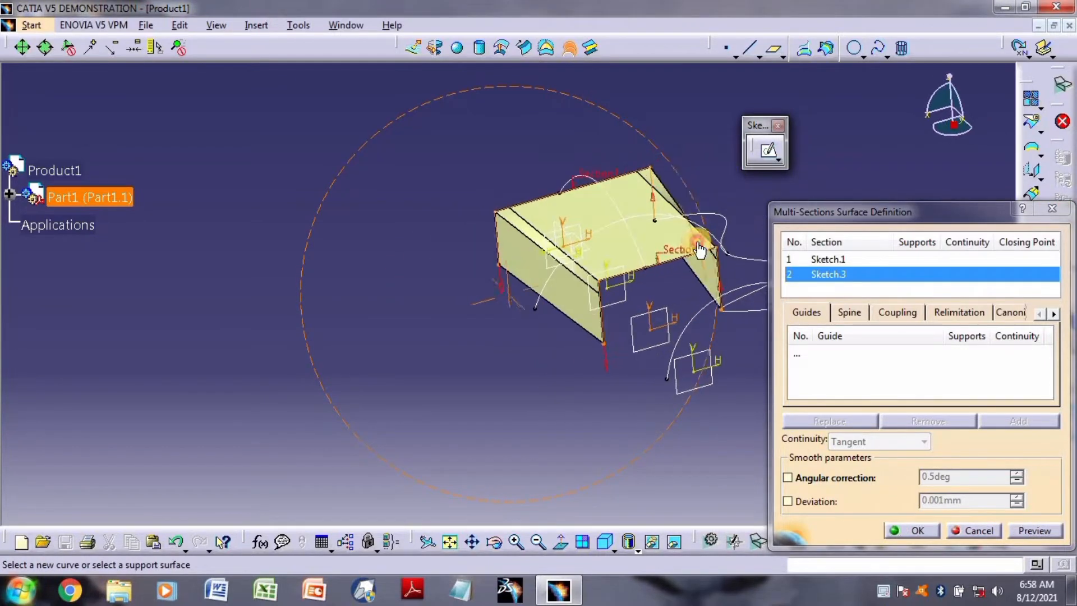
- Use Sketch.8 as the spine of the multi-sections surface, preview, and create it
click(848, 312)
click(847, 352)
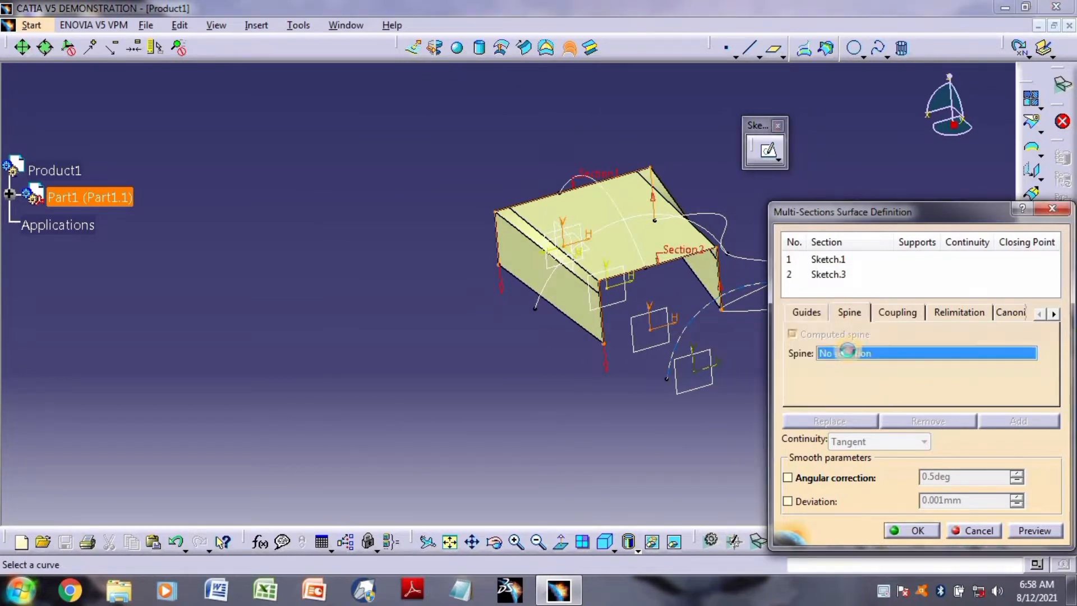
click(612, 192)
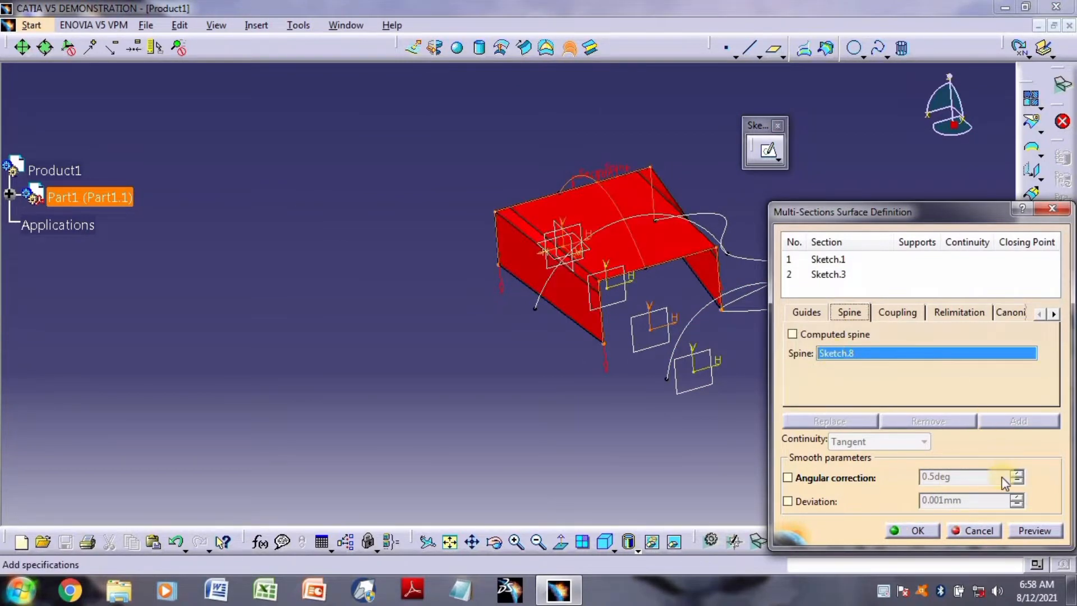
click(1026, 531)
click(917, 531)
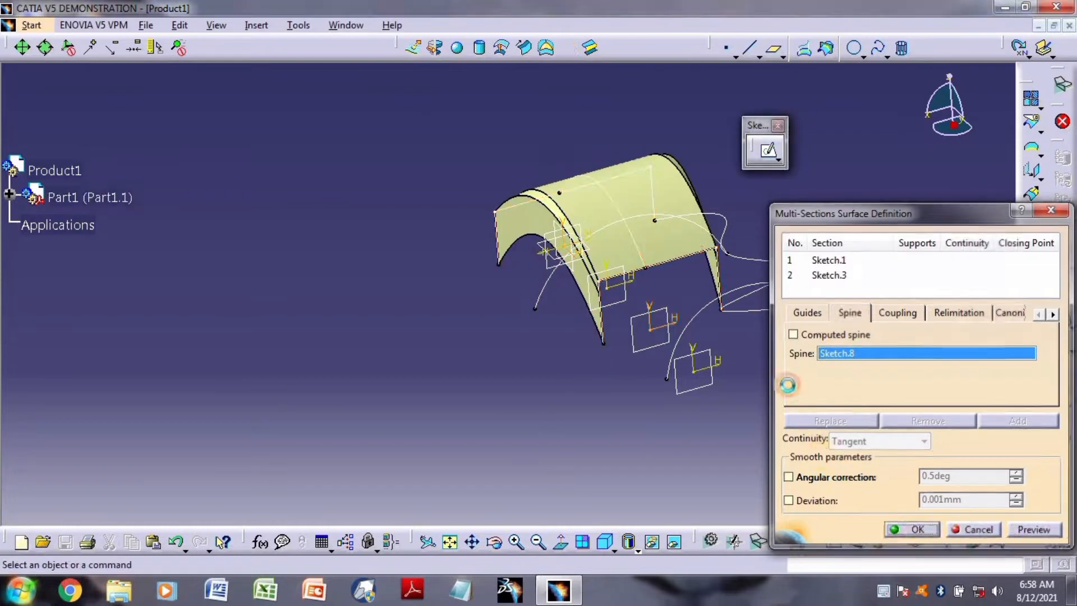
- Inspect the spine-driven surface from several sides, and undo its creation
middle_drag(785, 372, 706, 337)
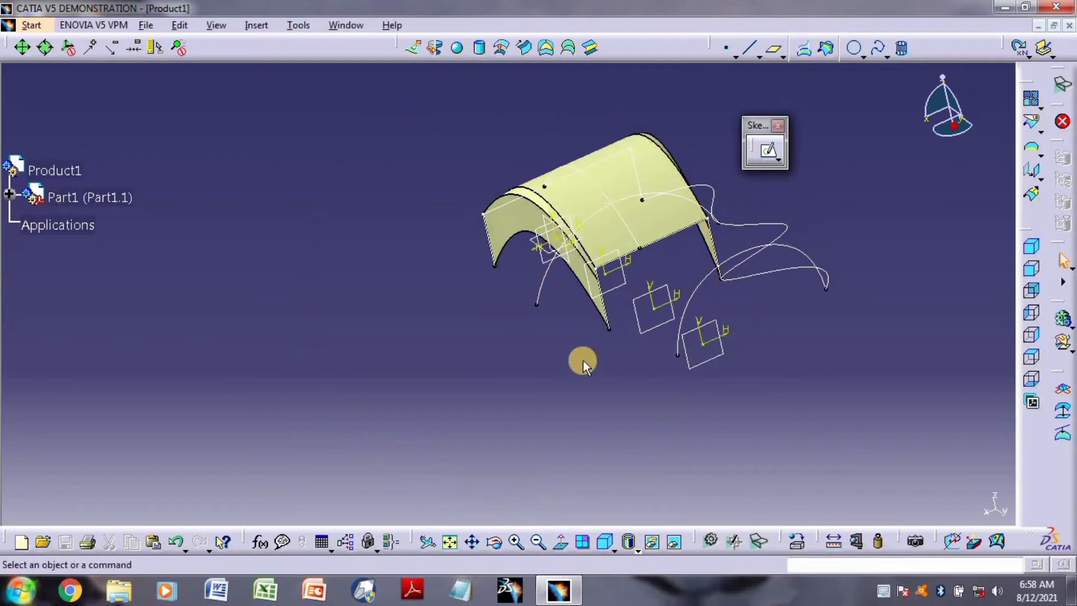
middle_drag(581, 360, 700, 290)
key(ctrl+z)
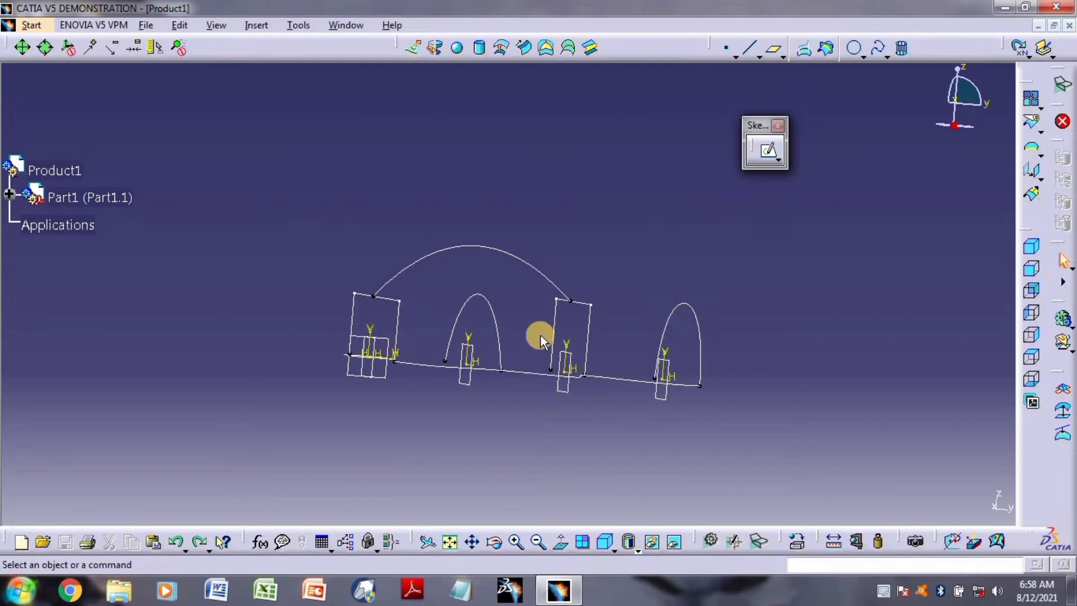
- Start another multi-sections surface with the rectangular profiles Sketch.1 and Sketch.3 as sections
middle_drag(540, 334, 548, 173)
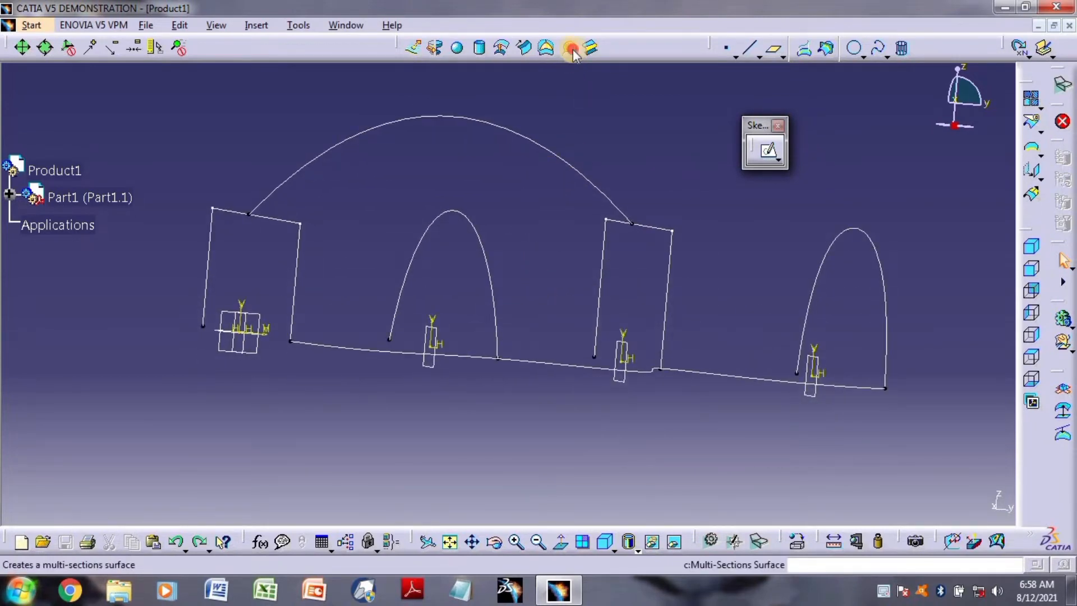
click(572, 49)
click(272, 215)
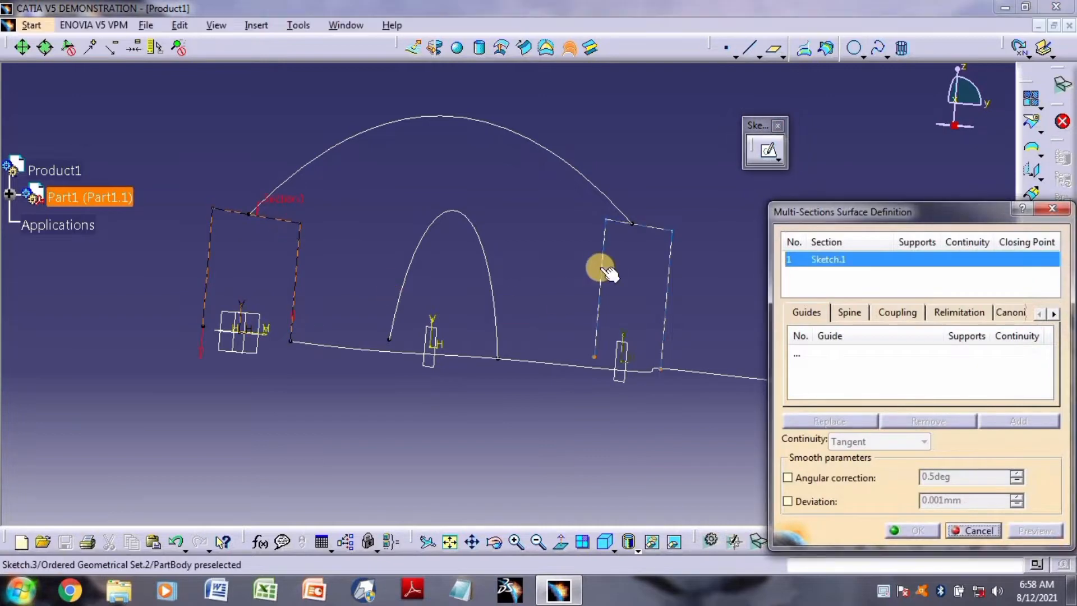
click(601, 268)
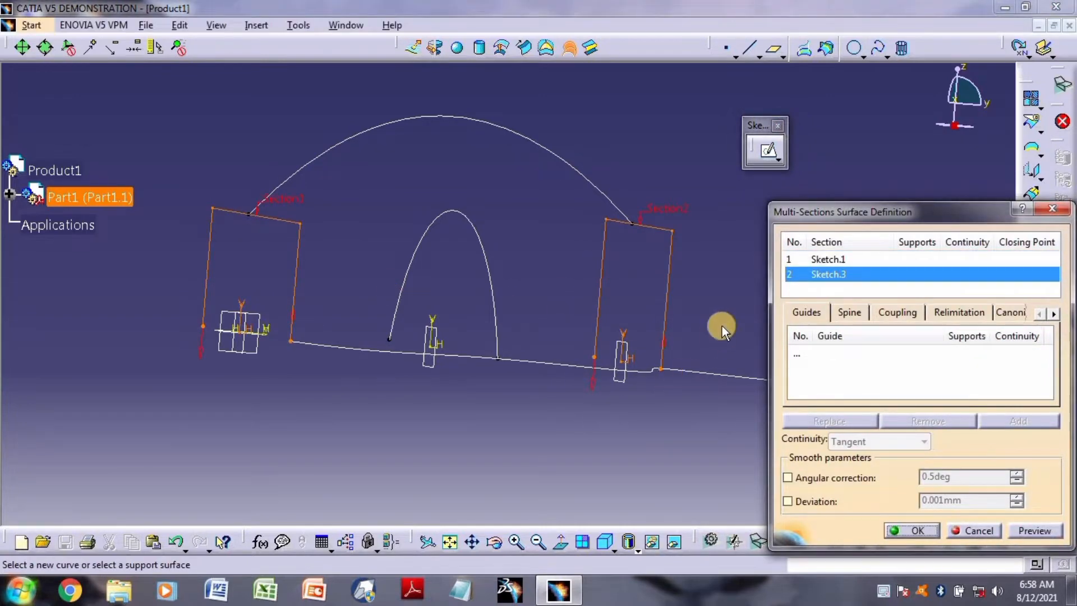
mouse_move(722, 325)
middle_down()
mouse_move(493, 288)
mouse_move(579, 287)
middle_up()
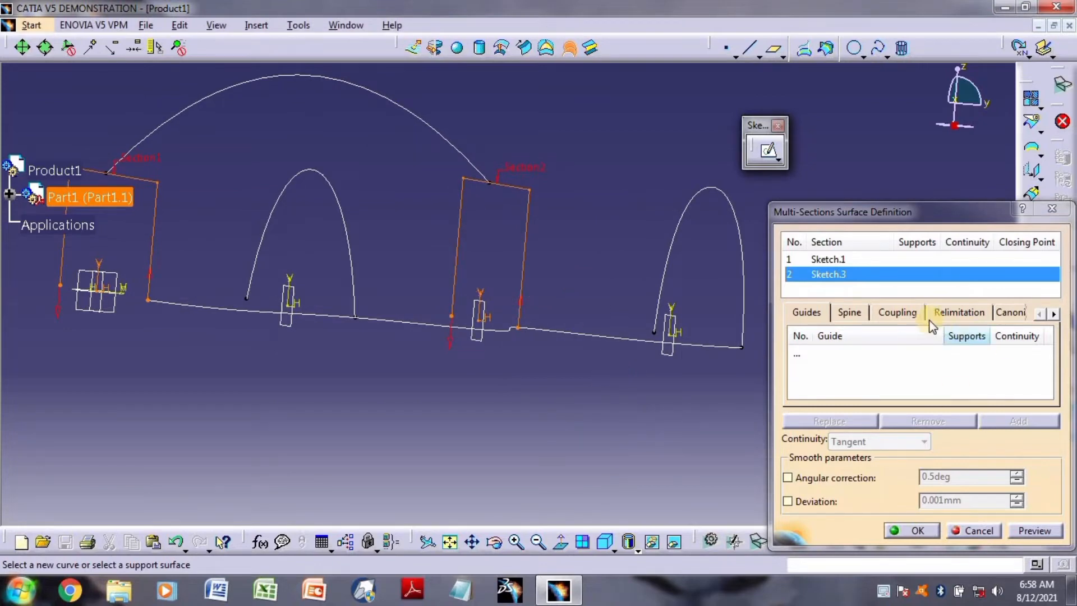
- Set the sections coupling mode of the multi-sections surface to Vertices
click(891, 318)
click(998, 332)
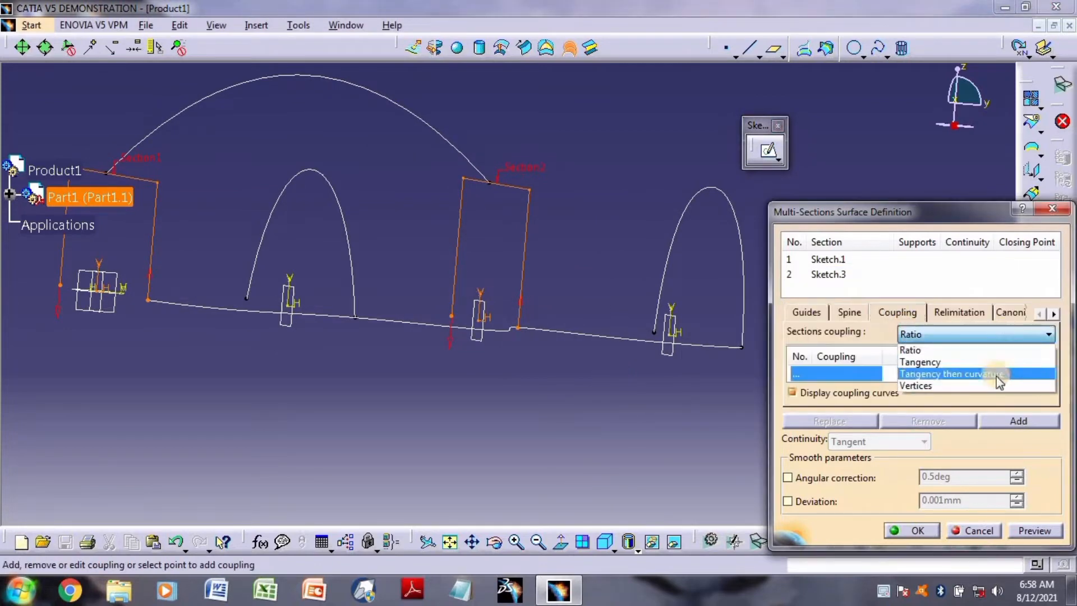
click(992, 386)
middle_drag(479, 392, 598, 386)
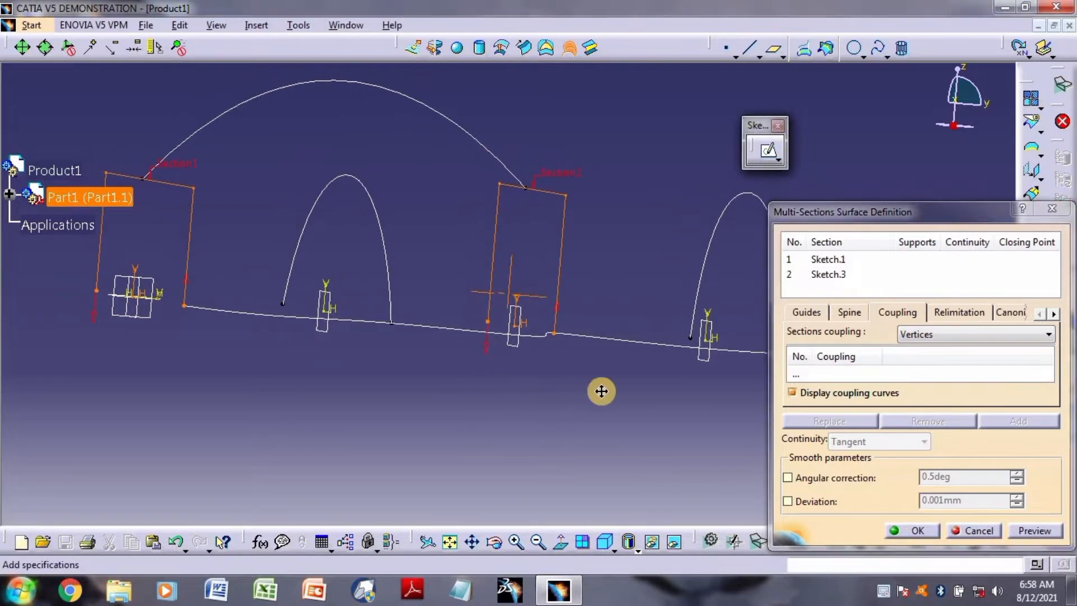
- Add two couplings joining the lower end vertices of Sketch.1 to the corresponding upper corner vertices of Sketch.3
click(797, 374)
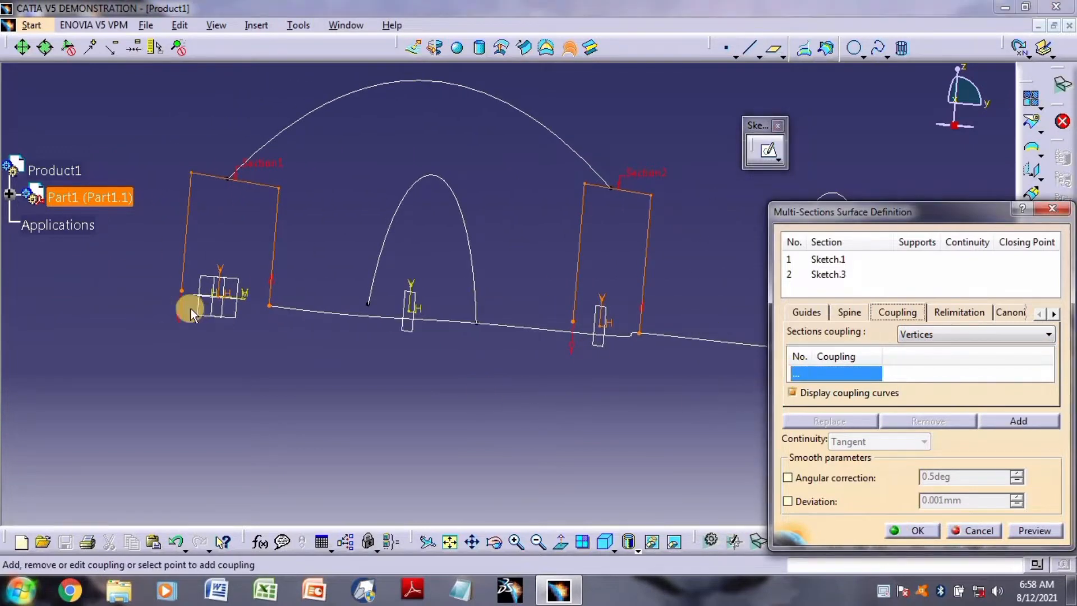
click(179, 289)
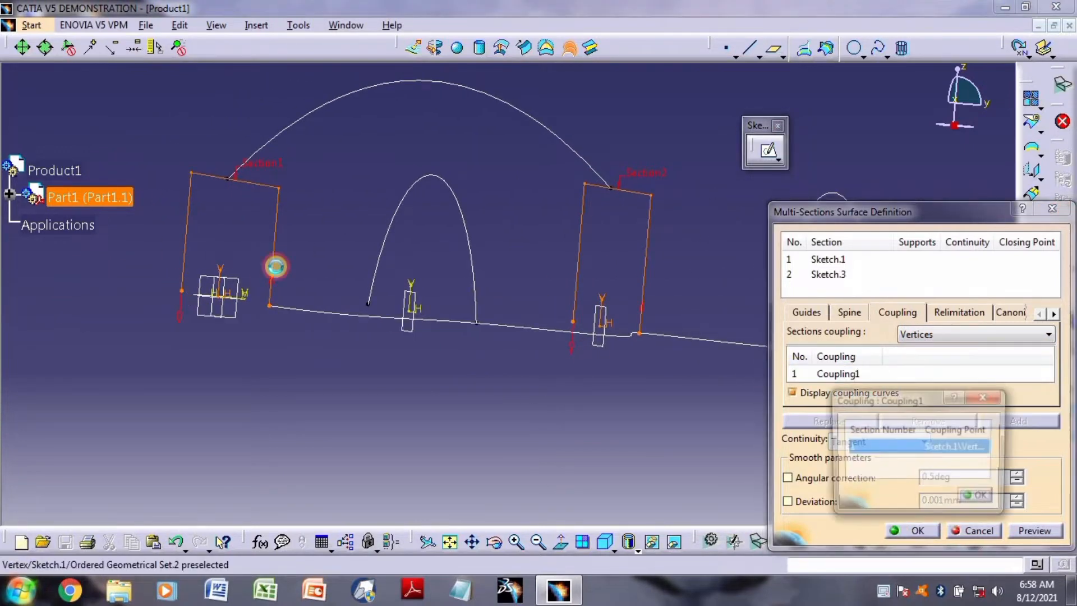
click(583, 182)
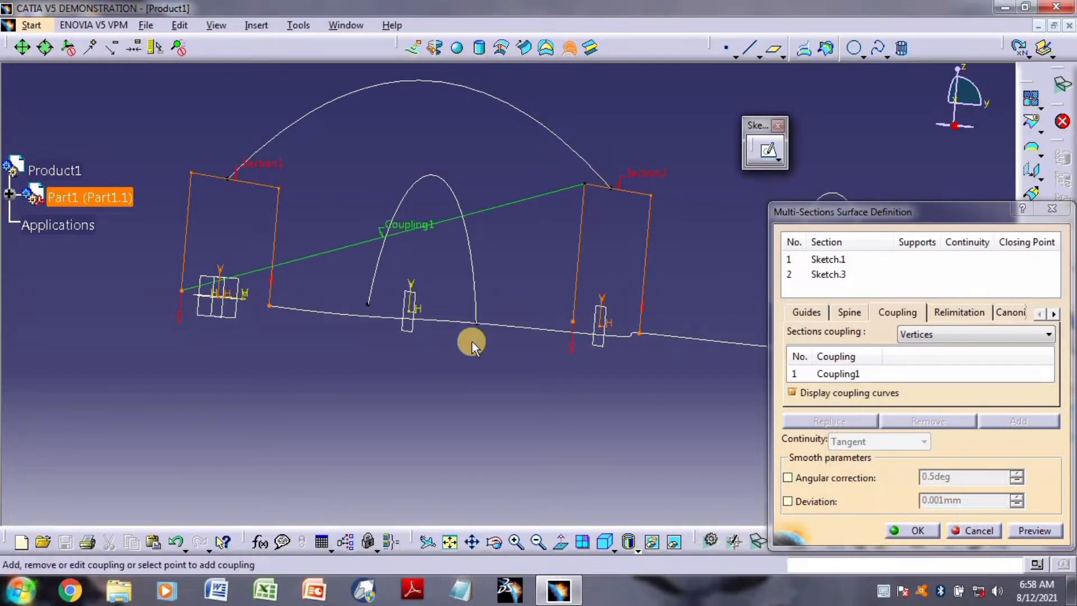
click(272, 309)
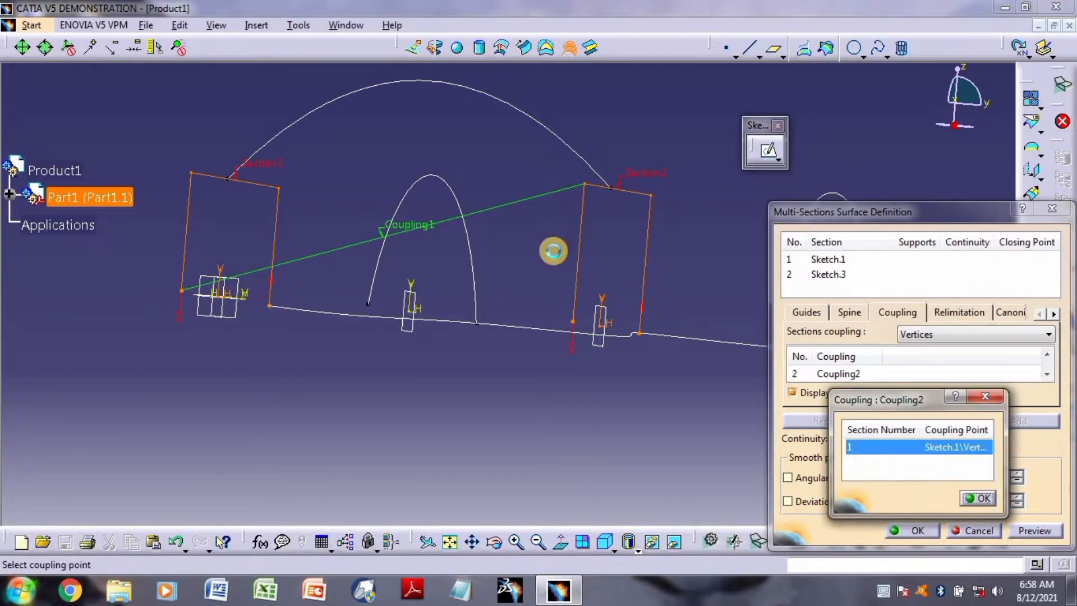
click(651, 196)
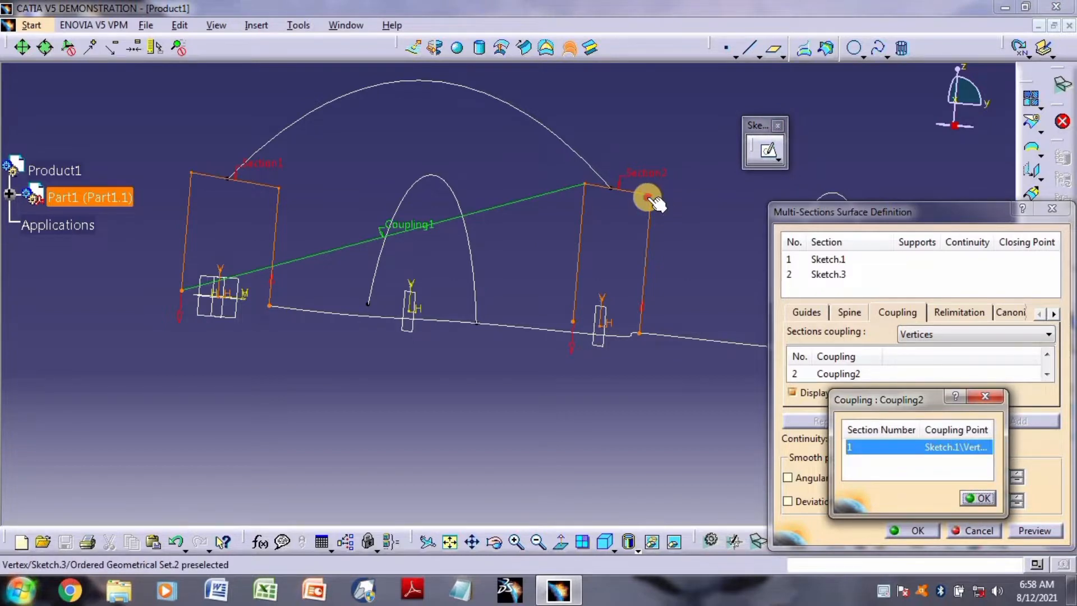
- Try to preview and create the surface with the Vertices coupling mode
click(1016, 531)
click(630, 346)
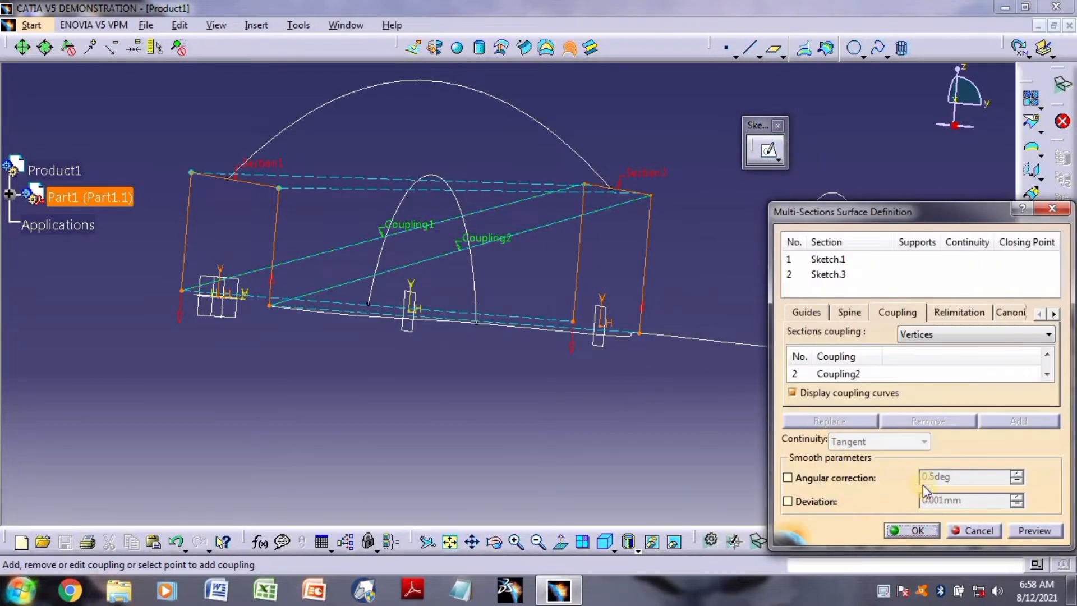
click(905, 534)
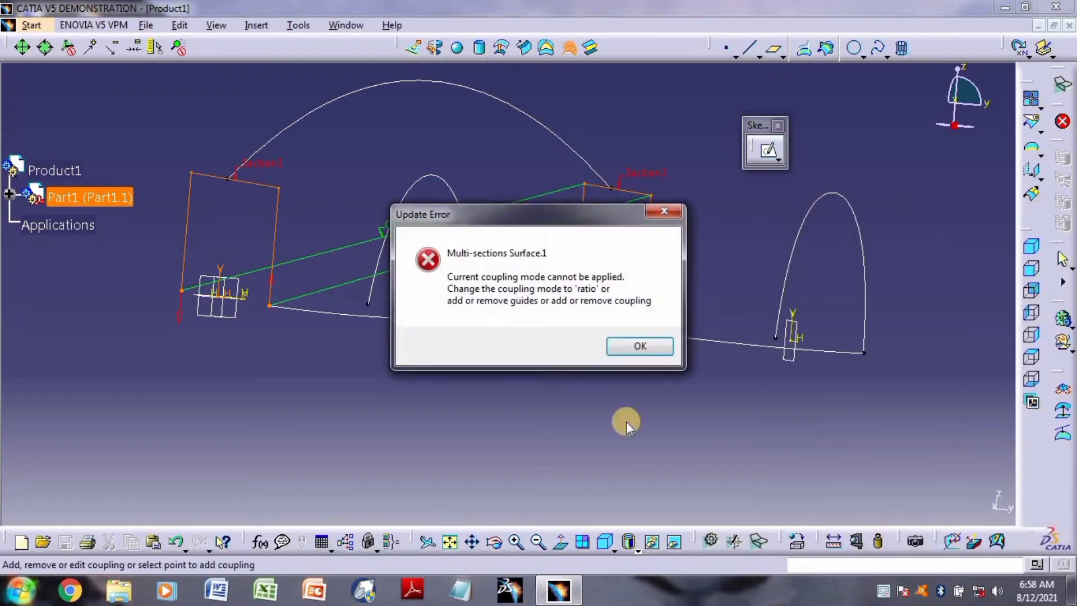
click(639, 346)
- Change the sections coupling to Ratio, preview, and create the multi-sections surface
click(956, 335)
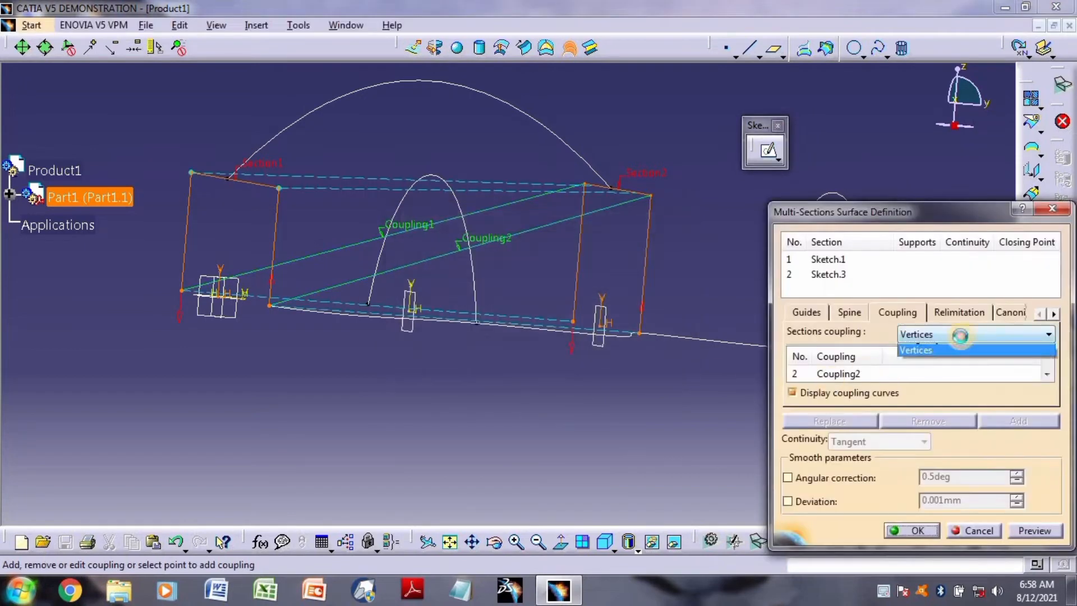
click(964, 350)
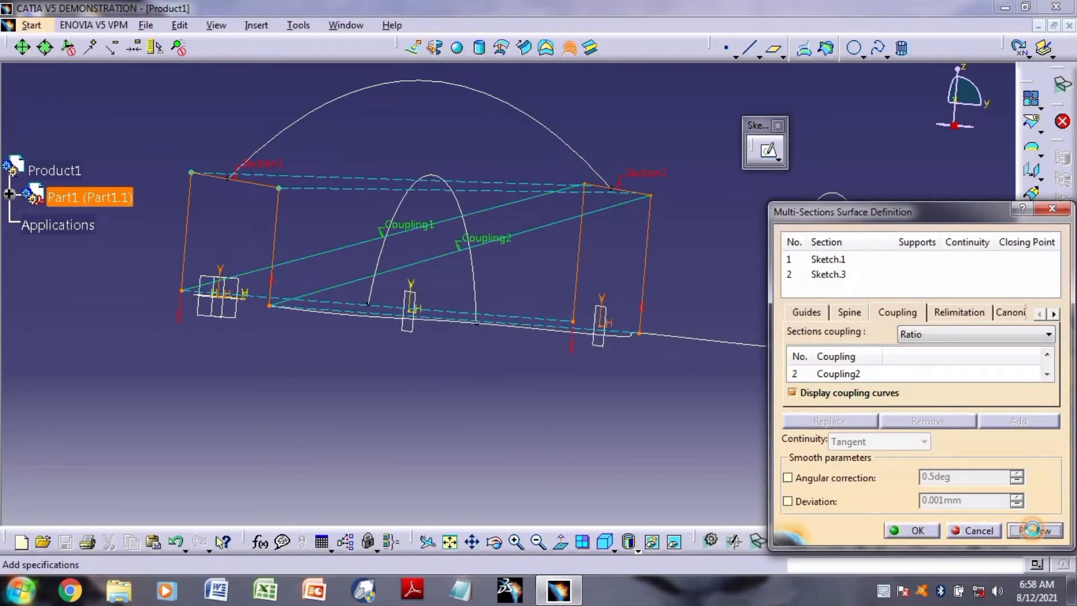
click(1032, 529)
click(907, 533)
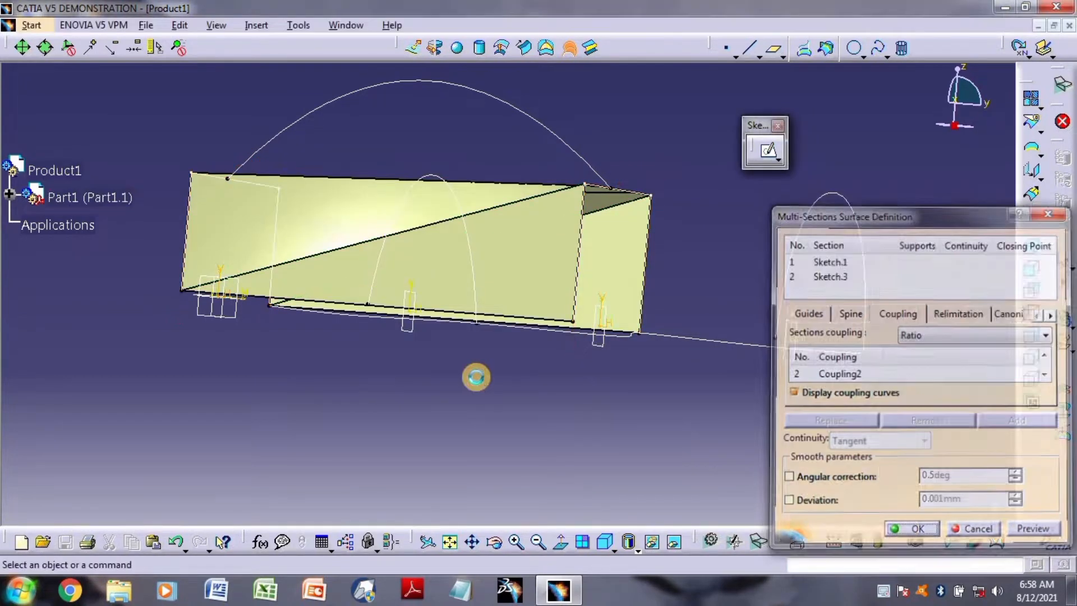
- Open the arc sketch Sketch.4 to inspect its profile relative to the other sections, and exit the sketch
middle_drag(474, 377, 672, 227)
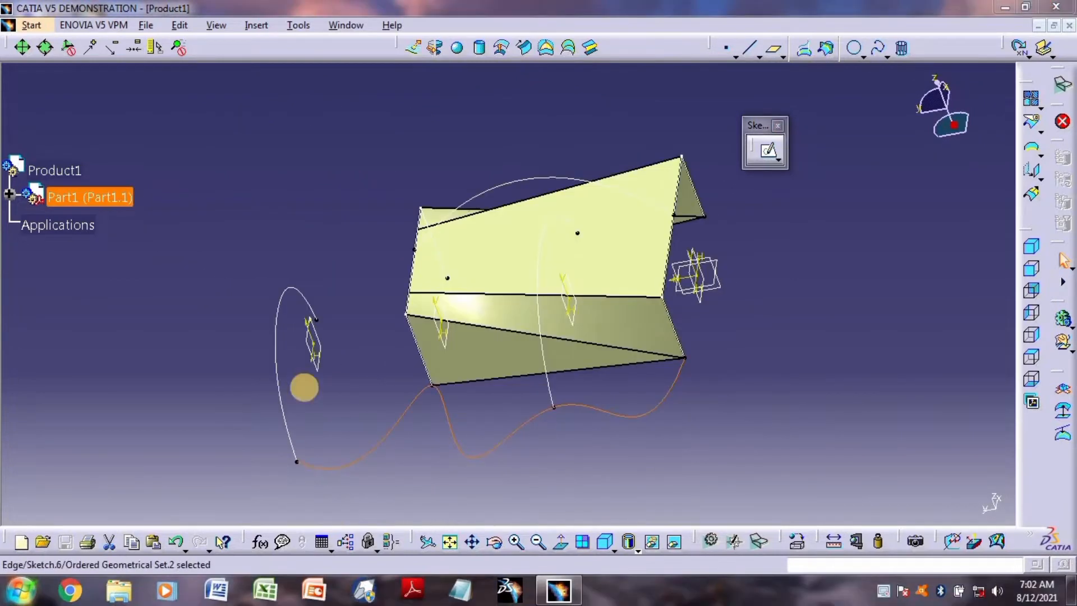
click(285, 419)
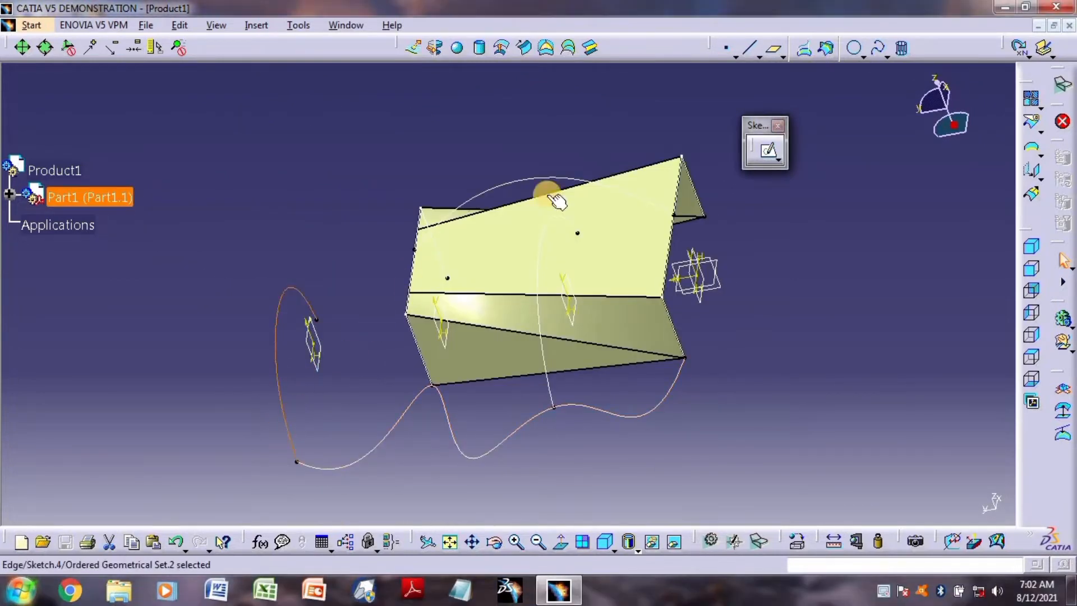
double_click(291, 440)
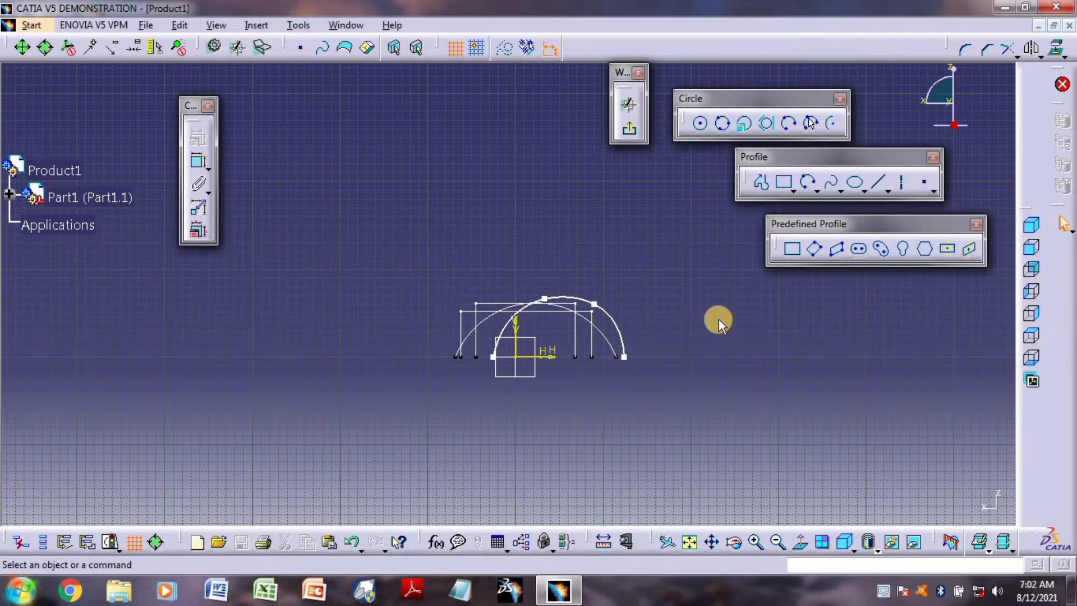
mouse_move(716, 318)
middle_down()
mouse_move(607, 395)
mouse_move(445, 361)
middle_up()
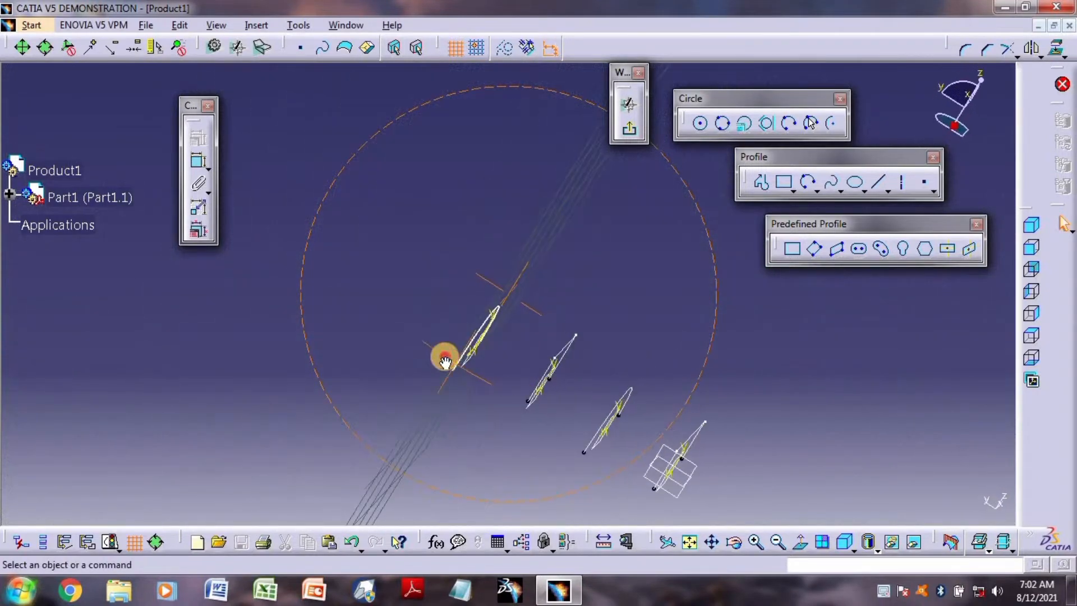
click(629, 133)
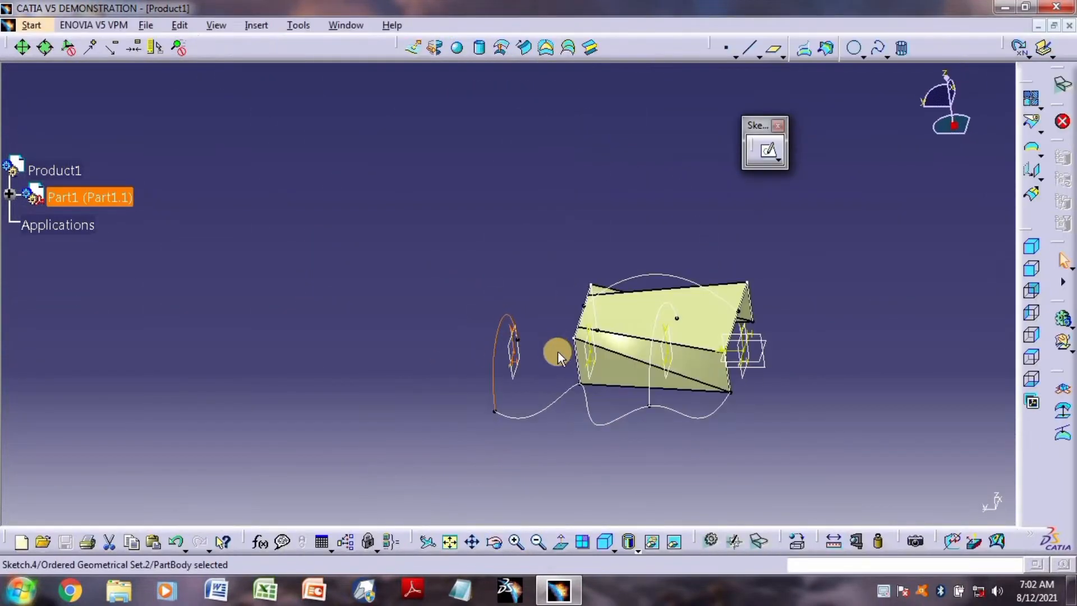
- Delete the wavy curve Sketch.6 and the arc sketches Sketch.2 and Sketch.8
key(Delete)
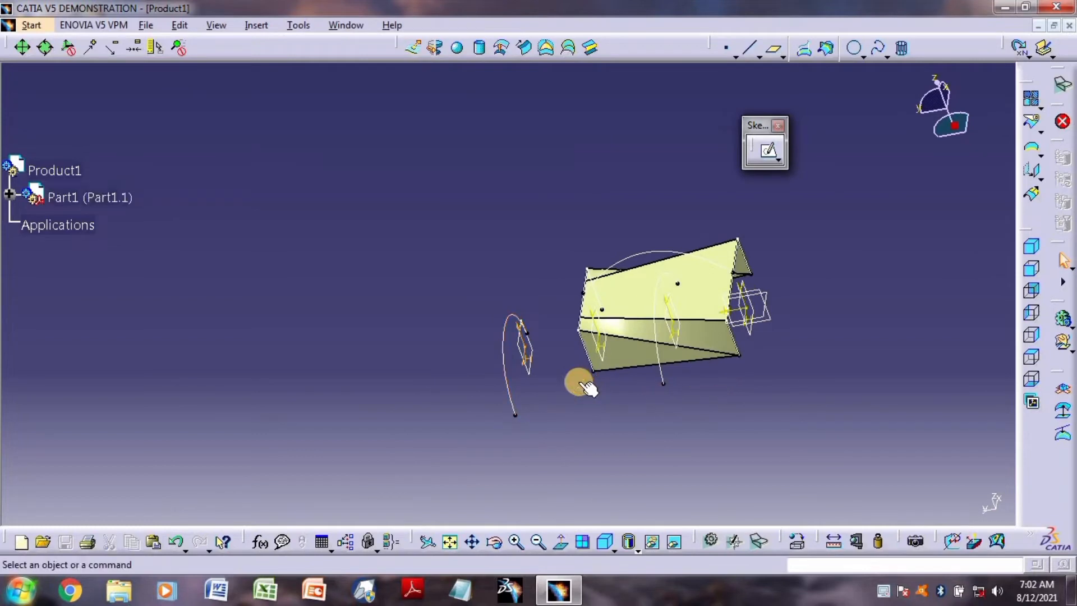
click(660, 372)
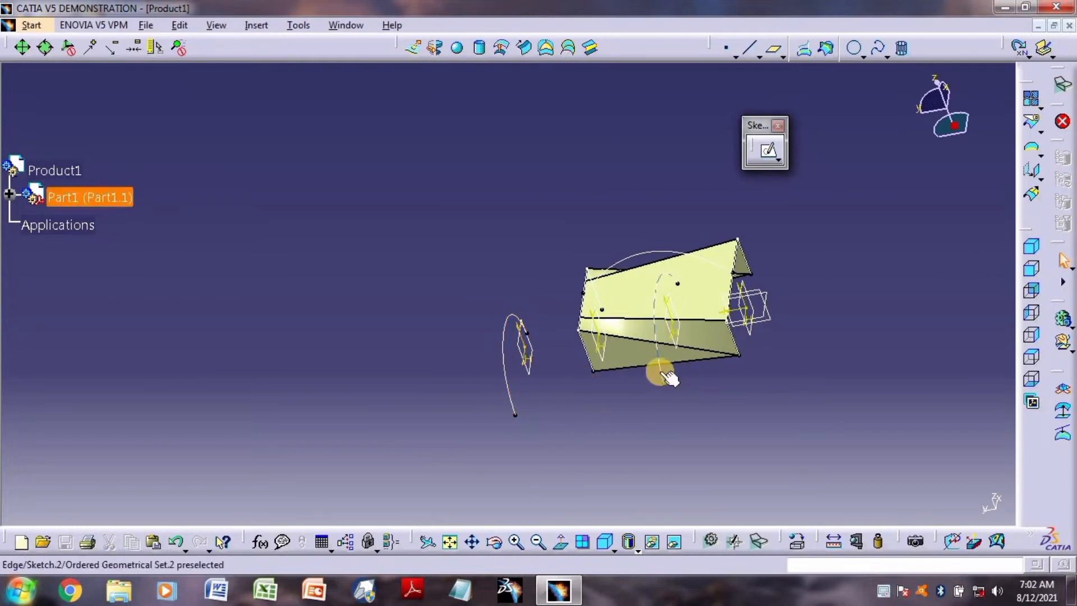
key(Delete)
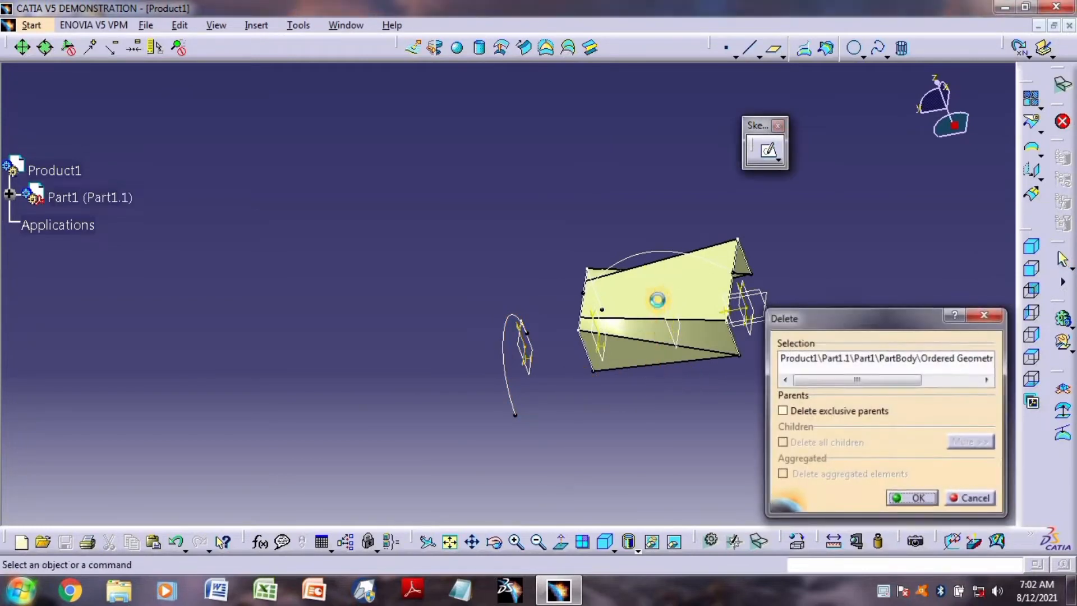
key(Return)
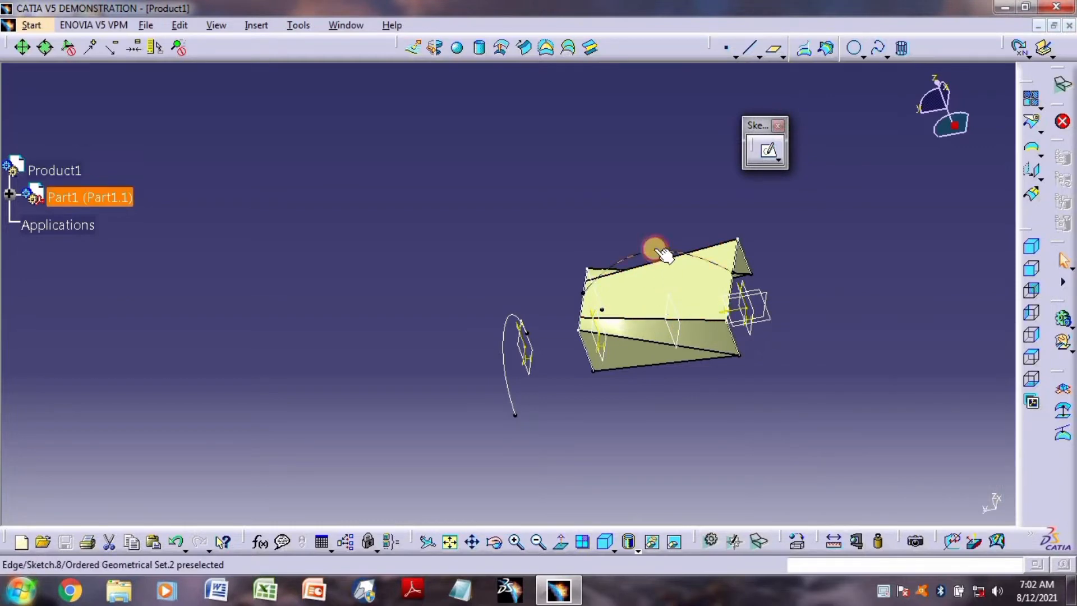
key(Delete)
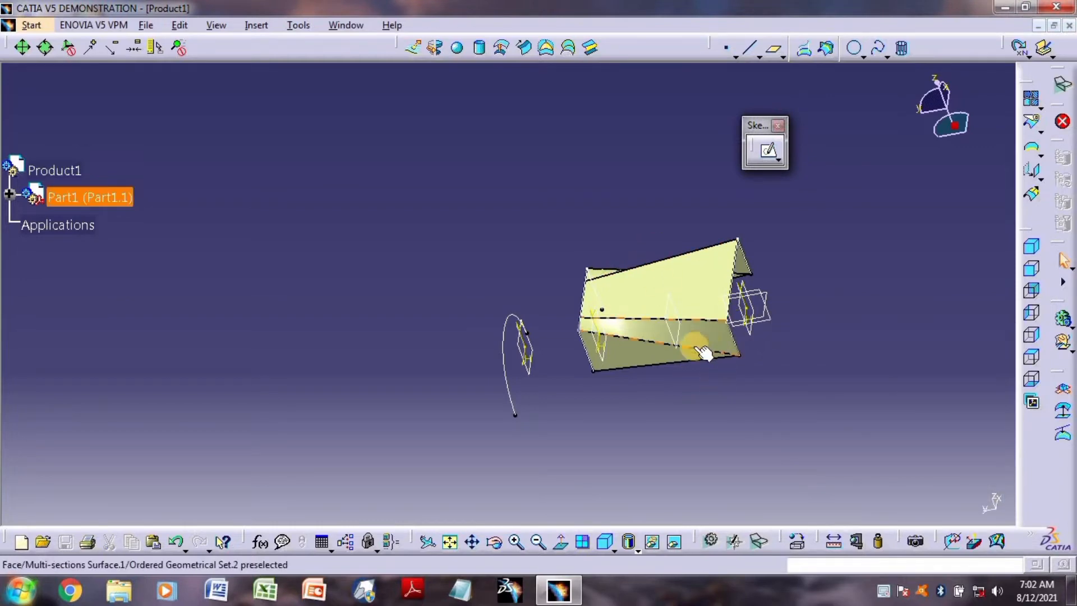
- Extrude the arc Sketch.4 as a surface 251 mm long, extending away from the multi-sections surface
click(508, 391)
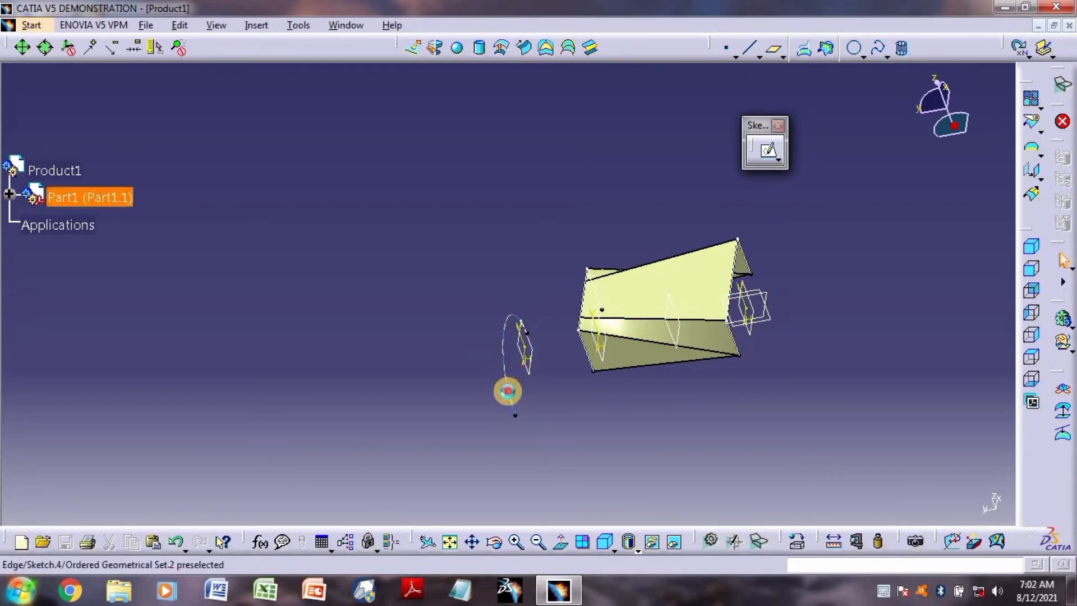
click(415, 49)
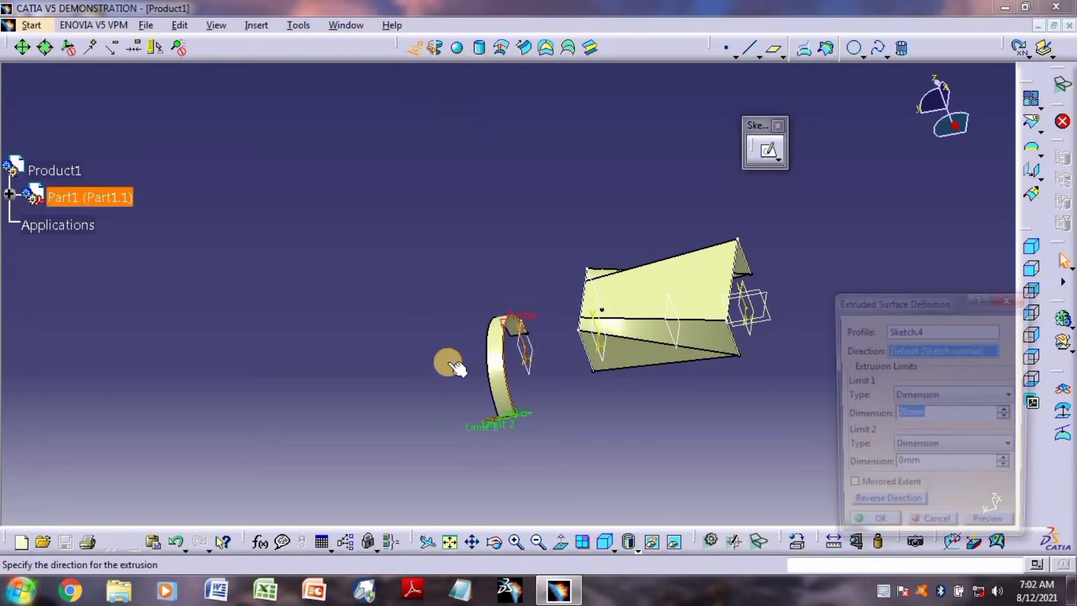
drag(465, 436, 267, 453)
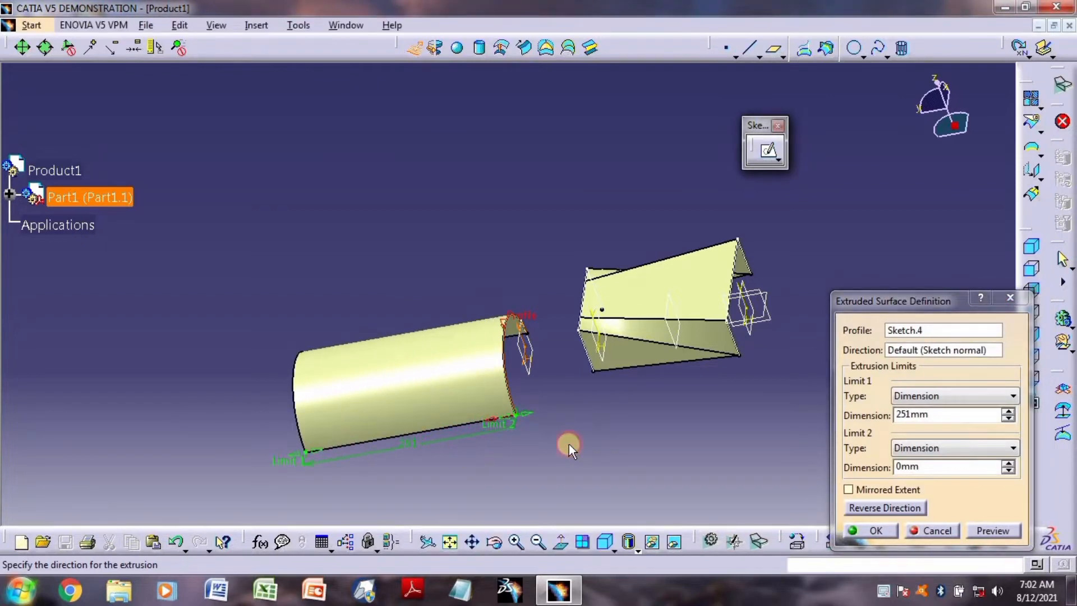
middle_drag(570, 447, 572, 380)
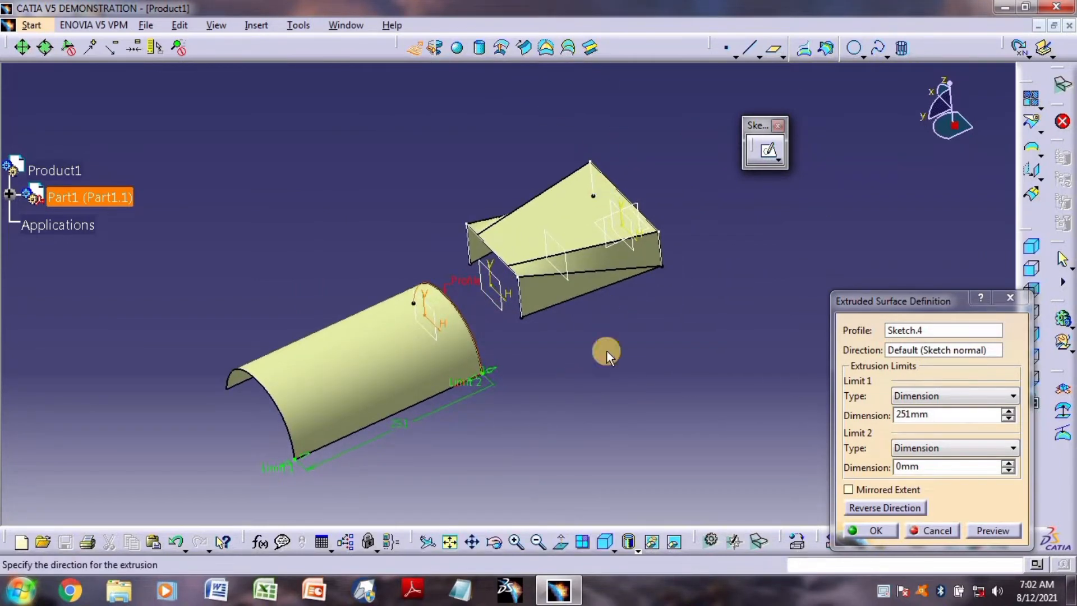
click(615, 455)
click(650, 371)
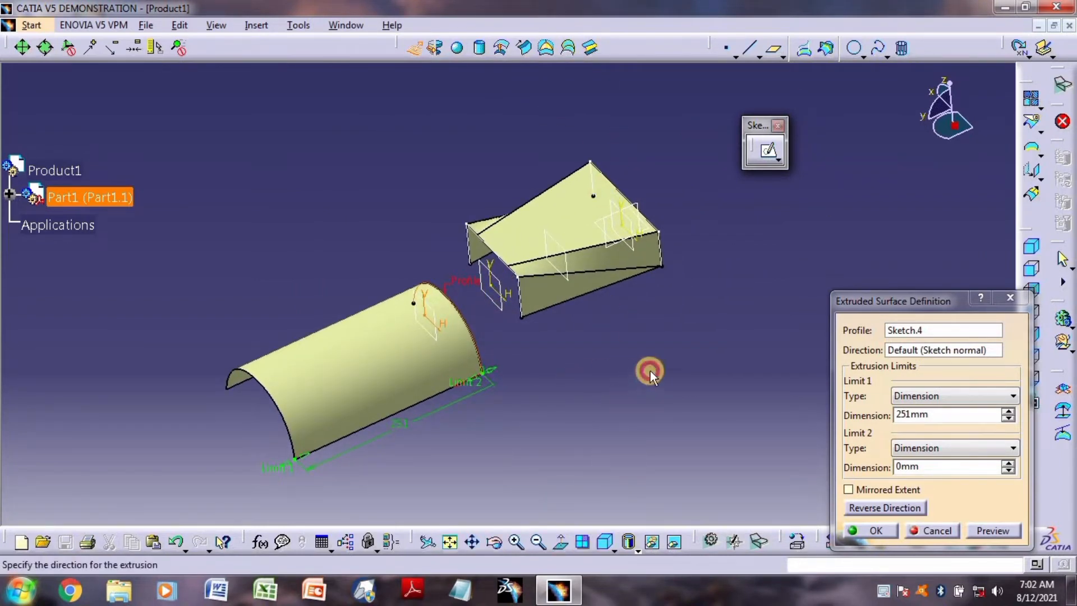
click(897, 528)
- Set up a Blend with Sketch.3 as first curve and Sketch.4 as second curve, and preview it
middle_drag(720, 400, 626, 443)
click(589, 48)
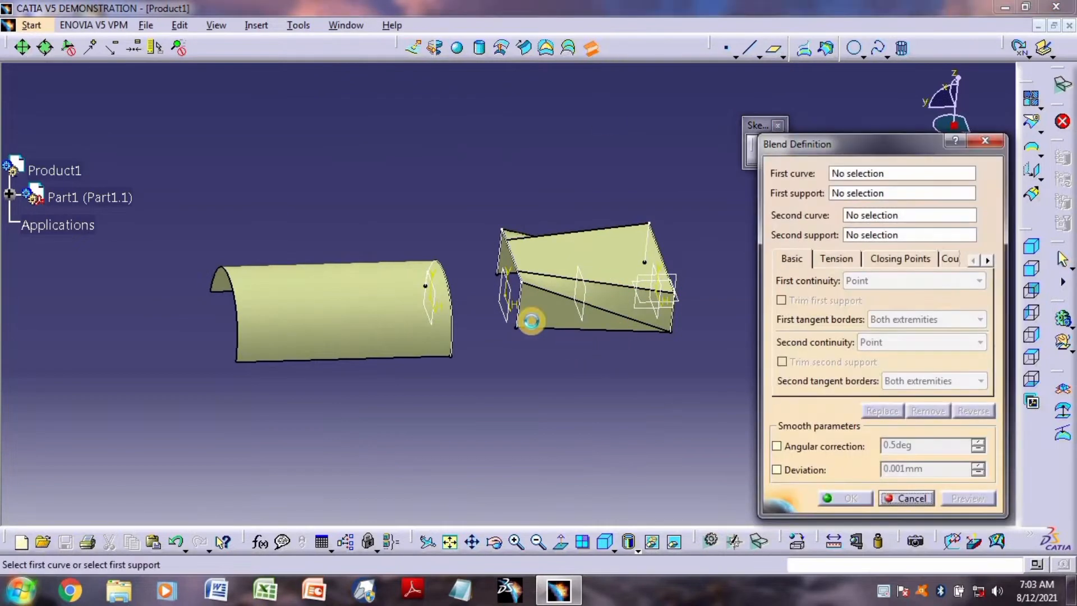
click(519, 307)
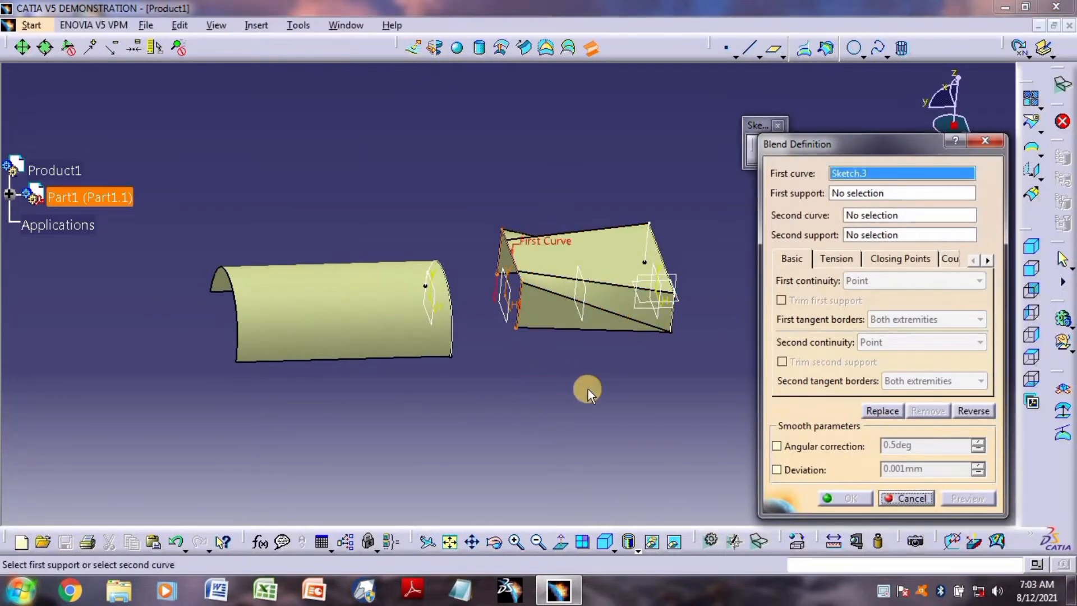
click(873, 216)
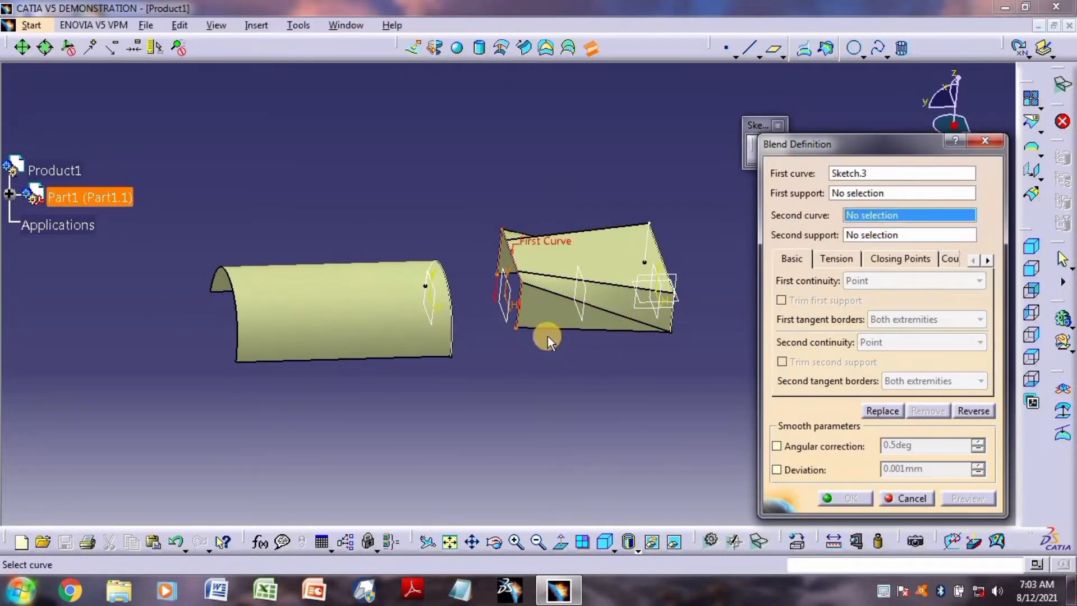
click(455, 343)
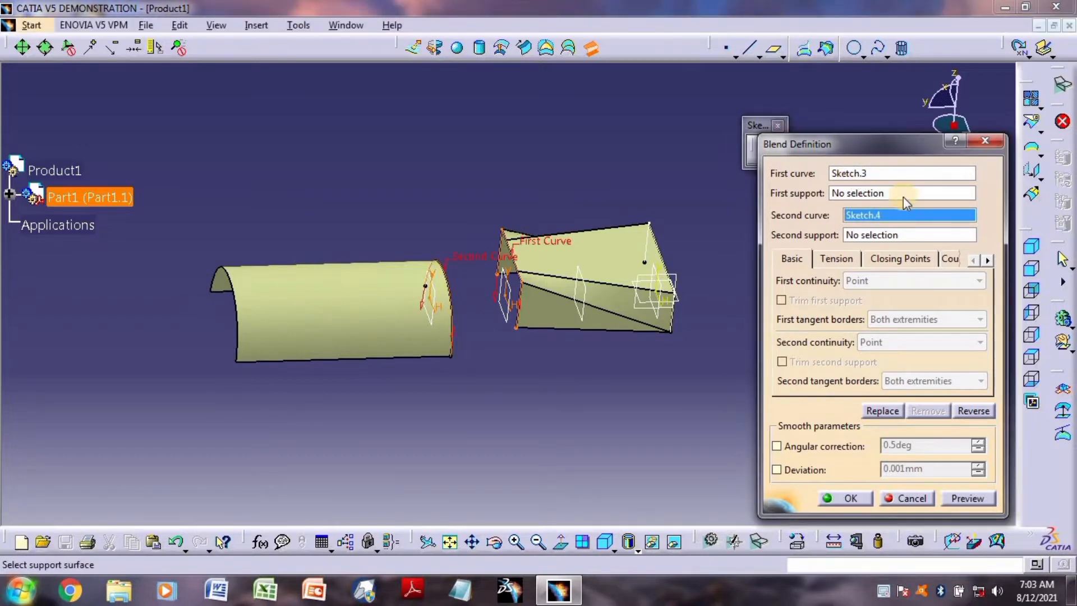
click(978, 499)
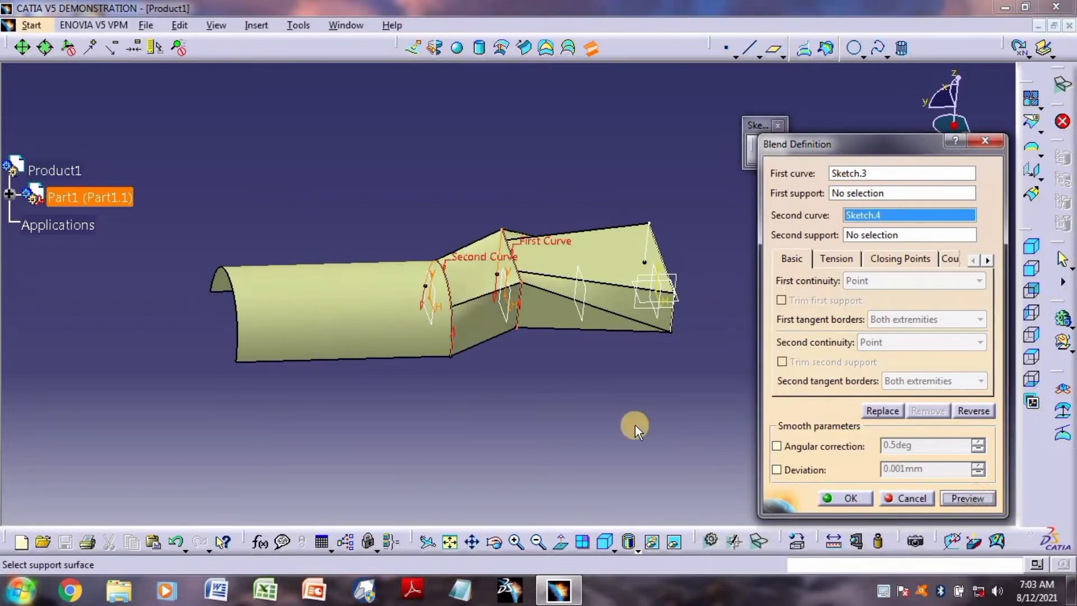
middle_drag(635, 428, 604, 457)
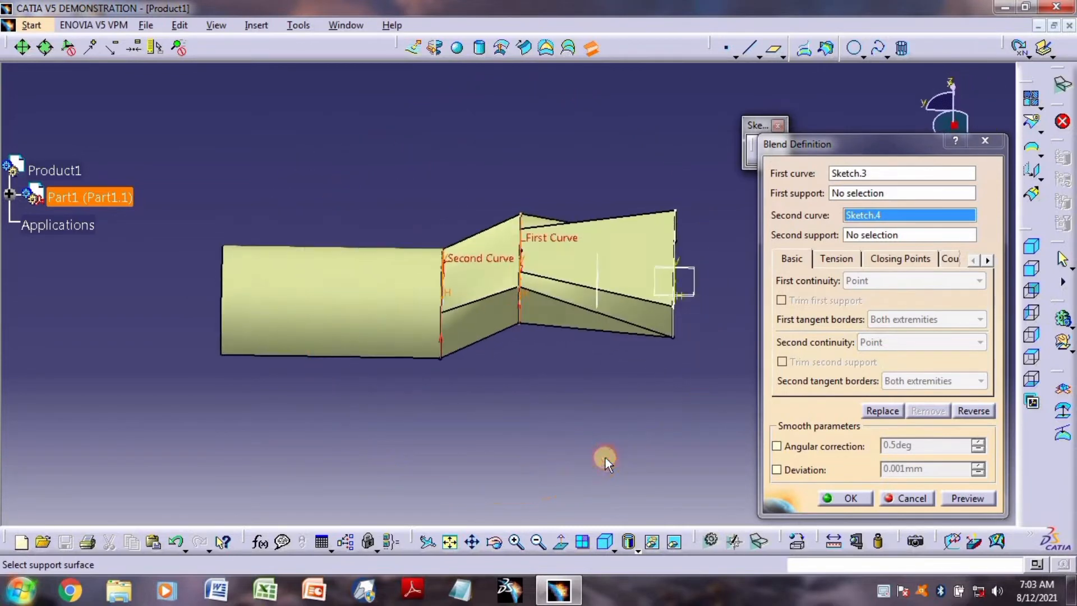
- Set Multi-sections Surface.1 as the blend's first support and preview the result
click(856, 196)
click(613, 280)
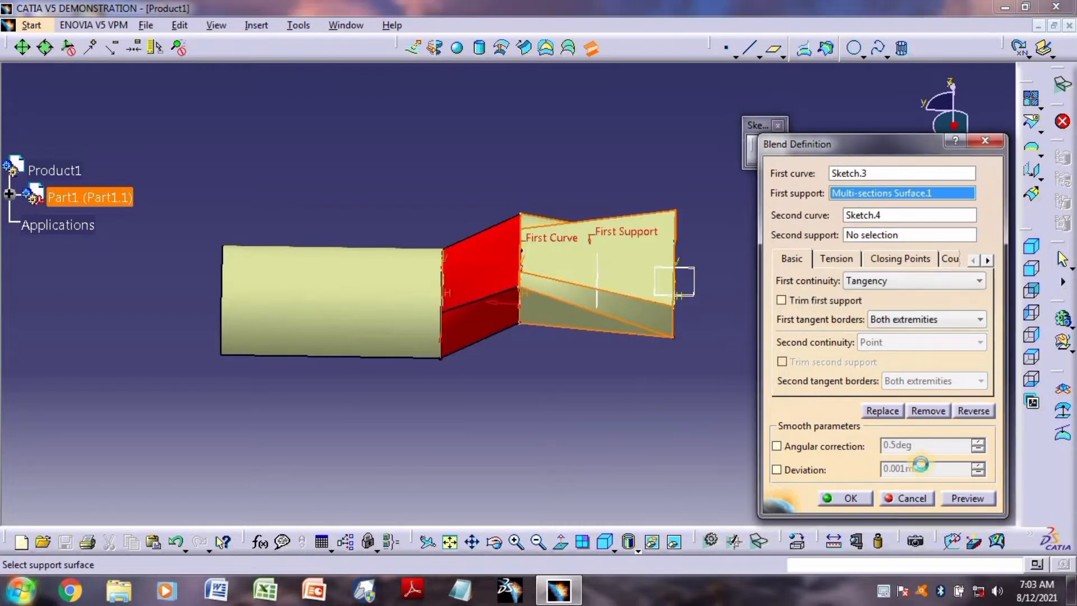
click(968, 498)
middle_drag(573, 339, 483, 351)
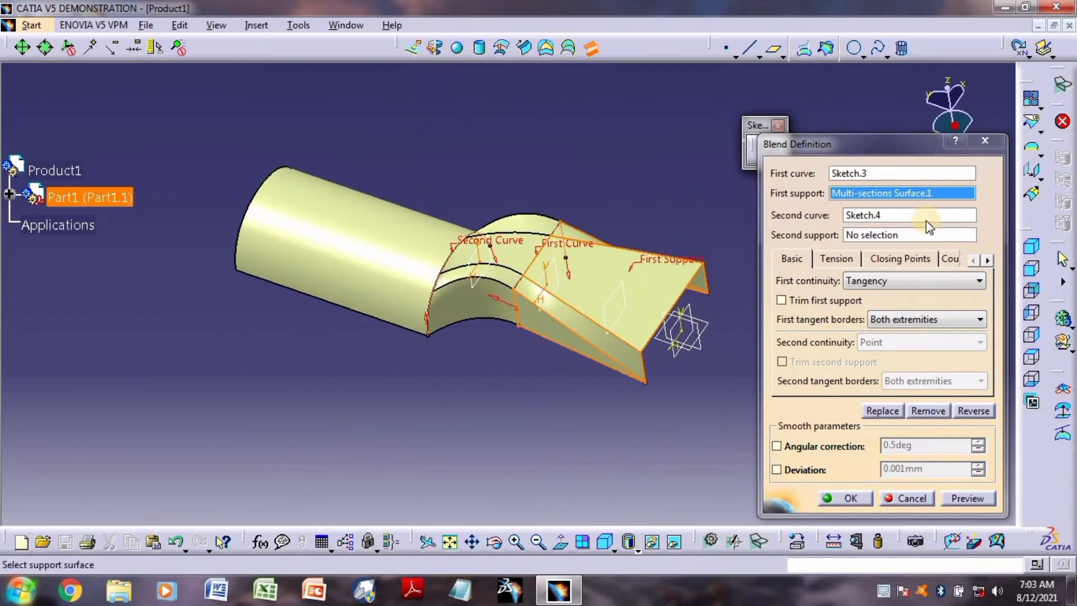
- Set Extrude.1 as the blend's second support, preview it, and create the blend surface
click(914, 235)
click(415, 274)
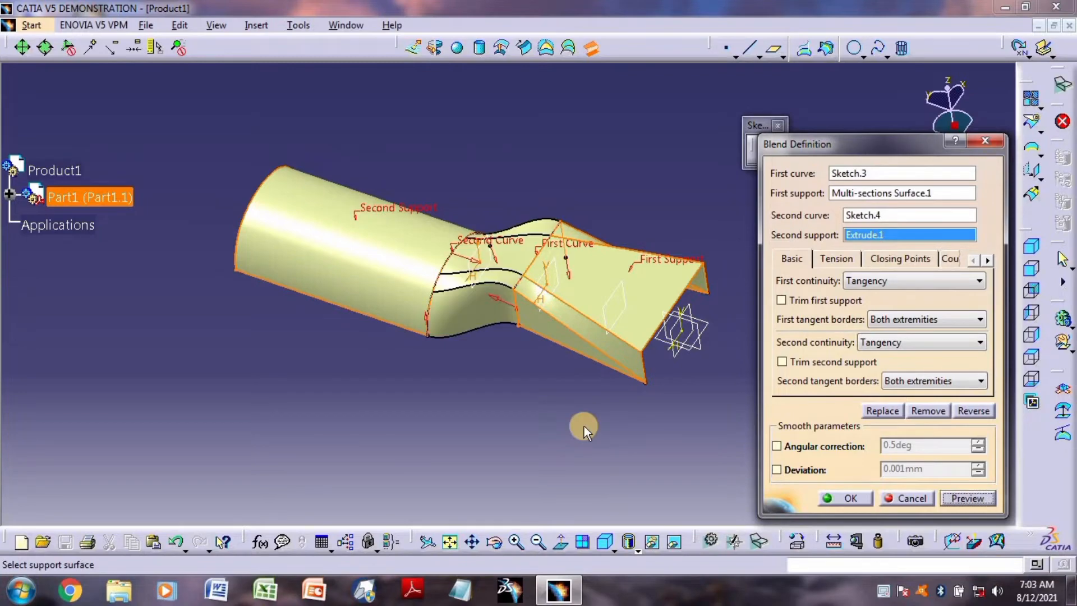
middle_drag(582, 427, 652, 147)
middle_drag(556, 370, 642, 388)
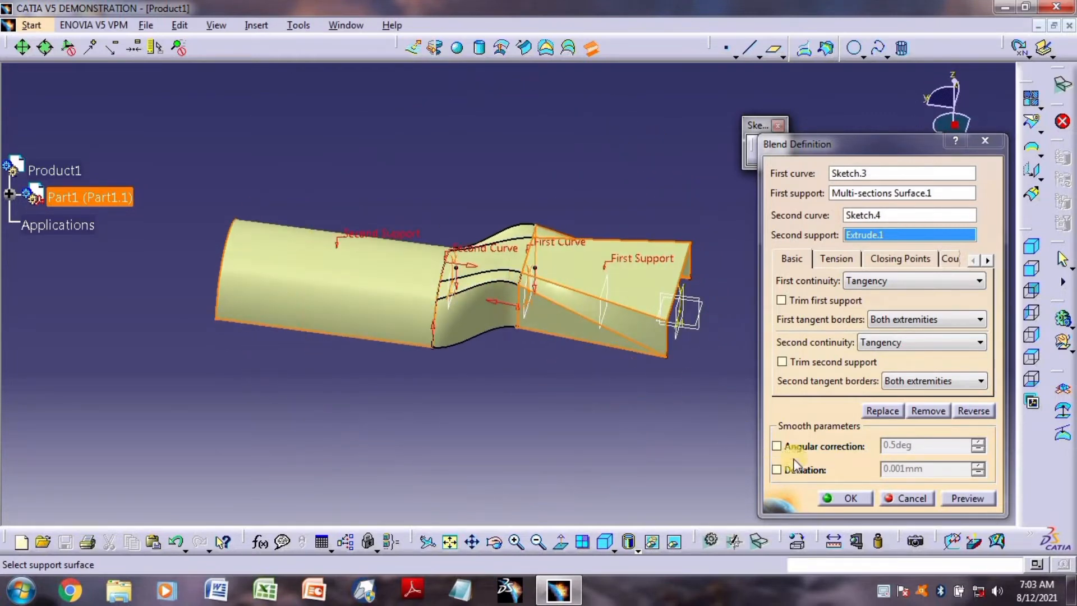
click(847, 500)
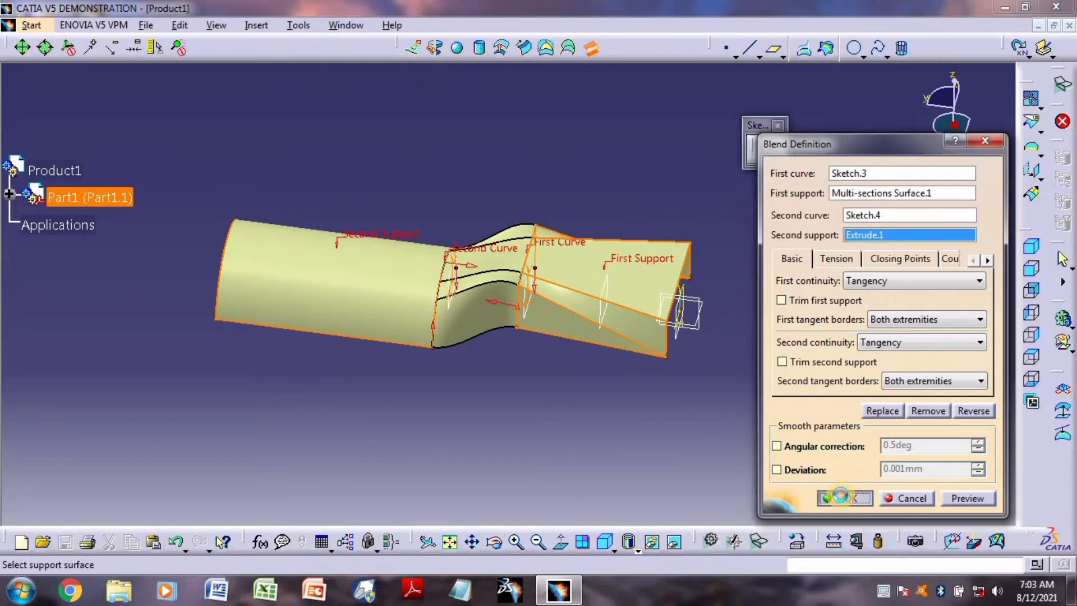
click(517, 435)
middle_drag(525, 431, 458, 122)
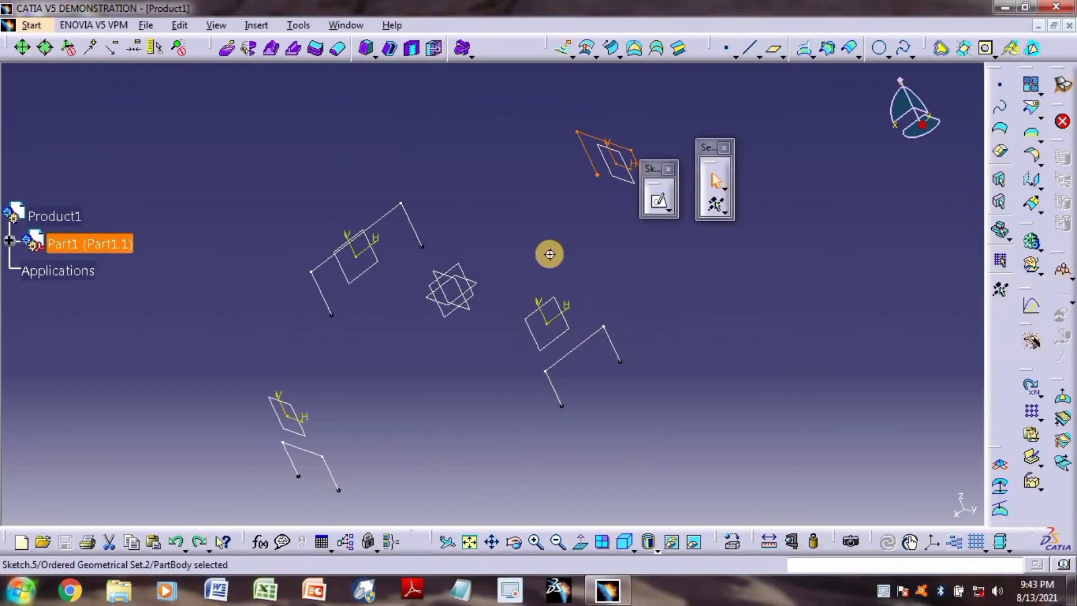
- Extrude the open profile Sketch.5 as a surface with Limit 1 at -70 mm
middle_drag(547, 252, 579, 252)
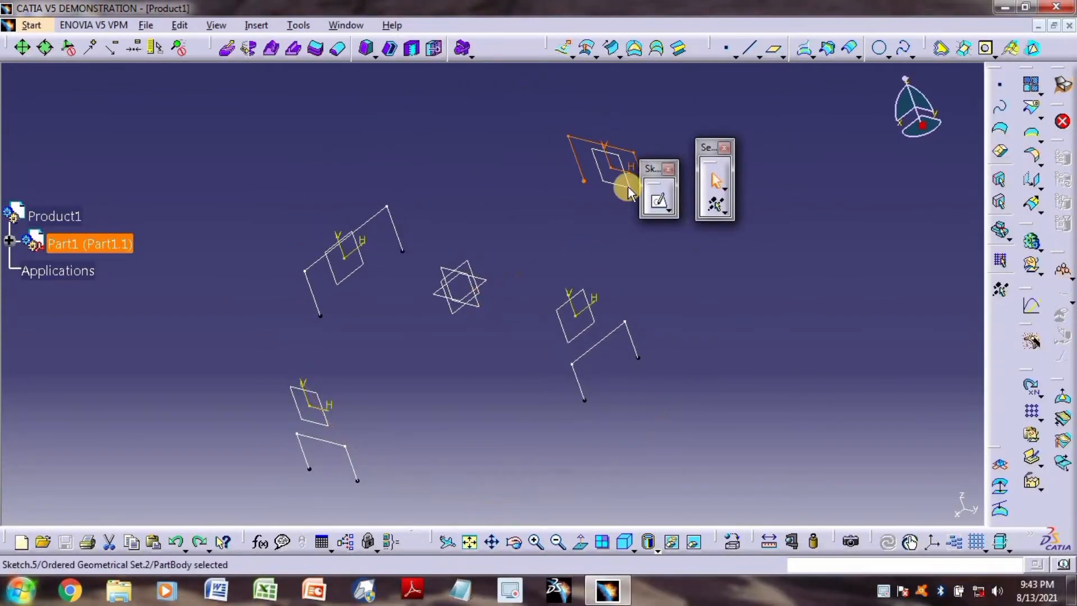
click(809, 138)
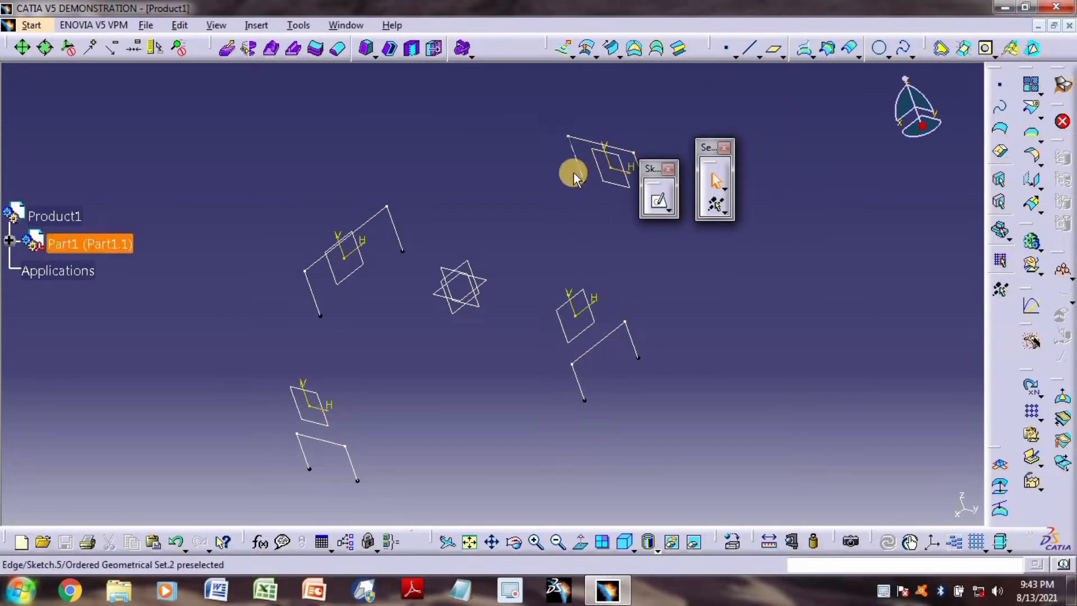
click(562, 48)
click(582, 142)
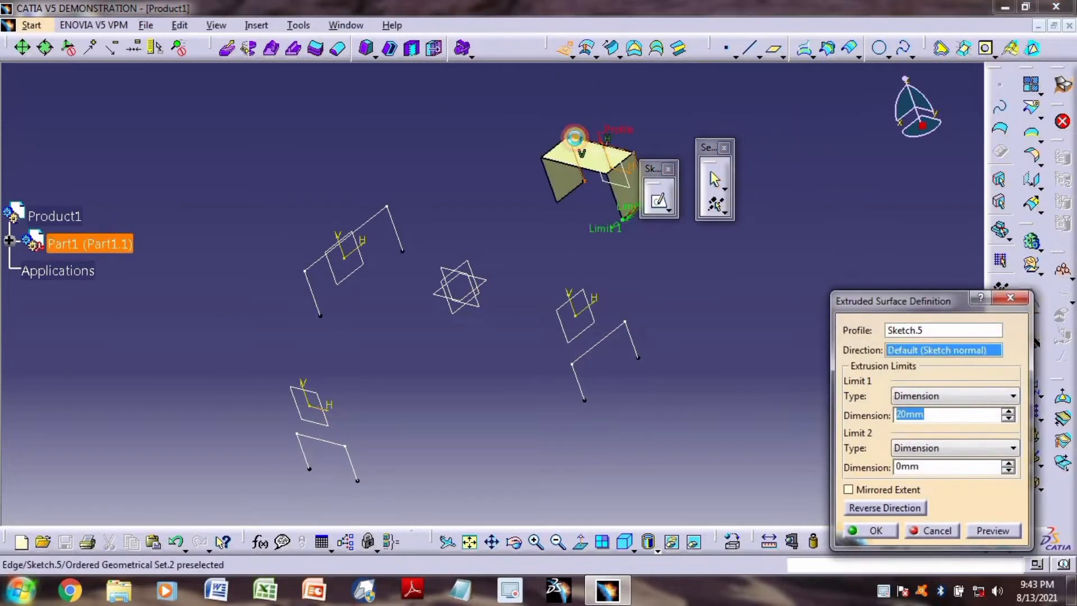
drag(625, 222, 743, 122)
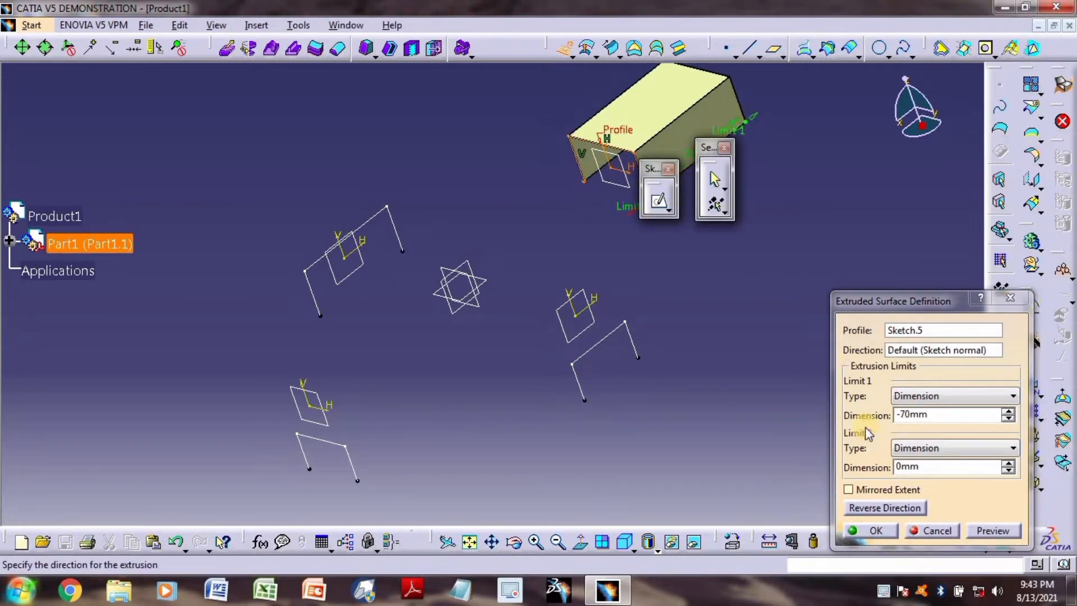
click(877, 528)
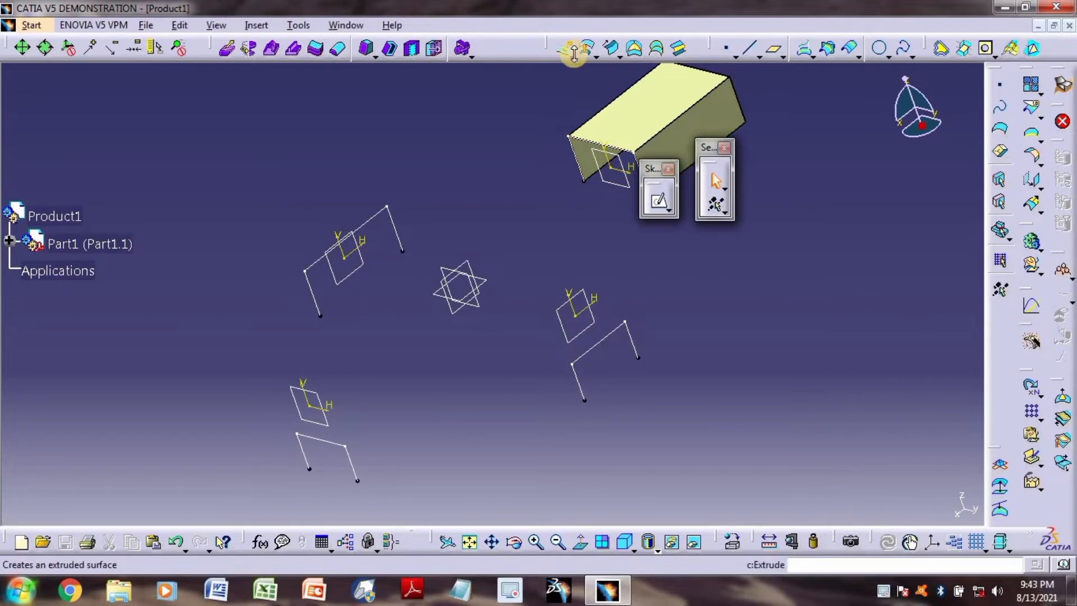
- Extrude the open profile Sketch.3 as a surface with Limit 1 at -112 mm, away from the central planes
click(558, 54)
click(385, 217)
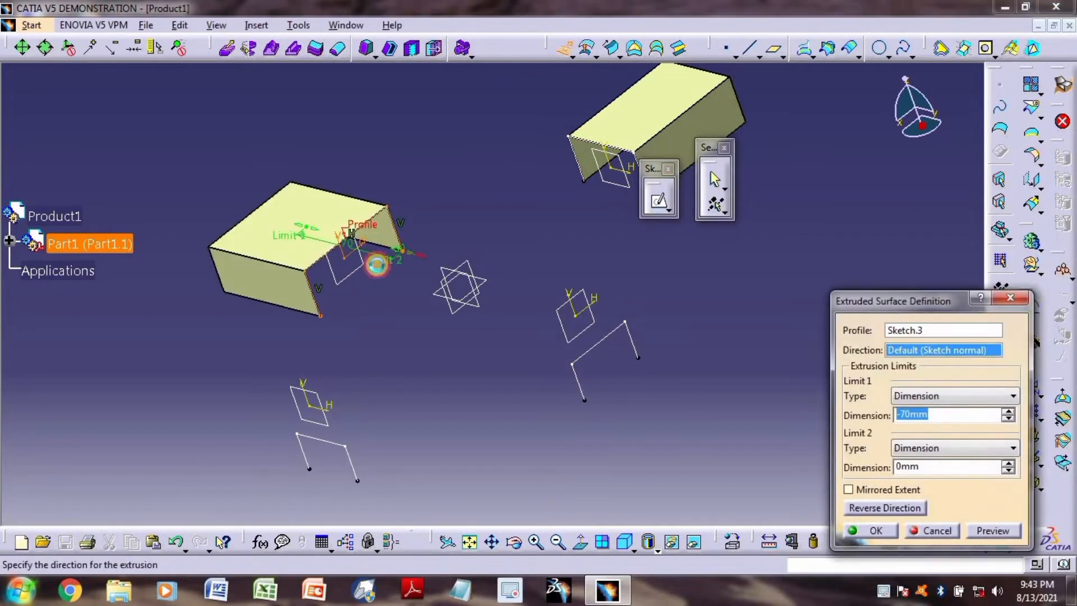
drag(295, 241, 240, 186)
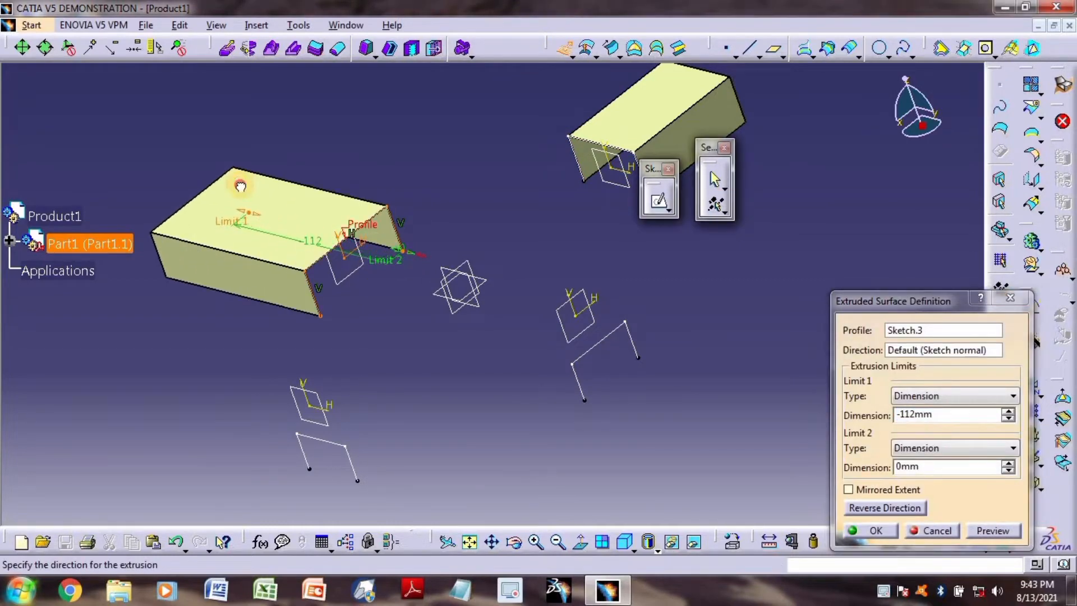
click(858, 529)
- Extrude the open profile Sketch.4 as a surface with Limit 1 at 71 mm, away from the central planes
click(565, 49)
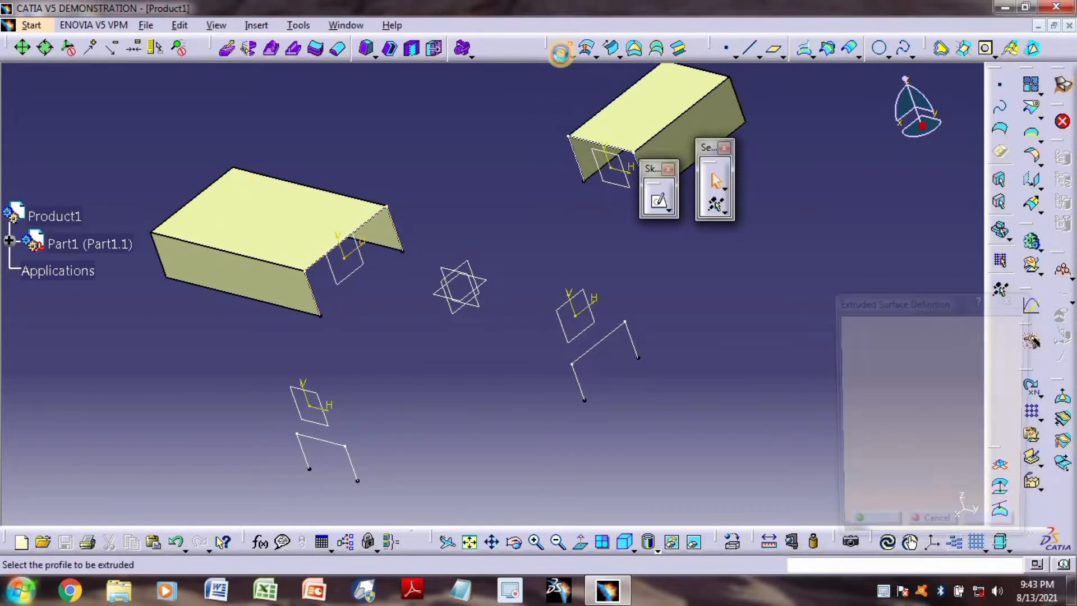
click(350, 458)
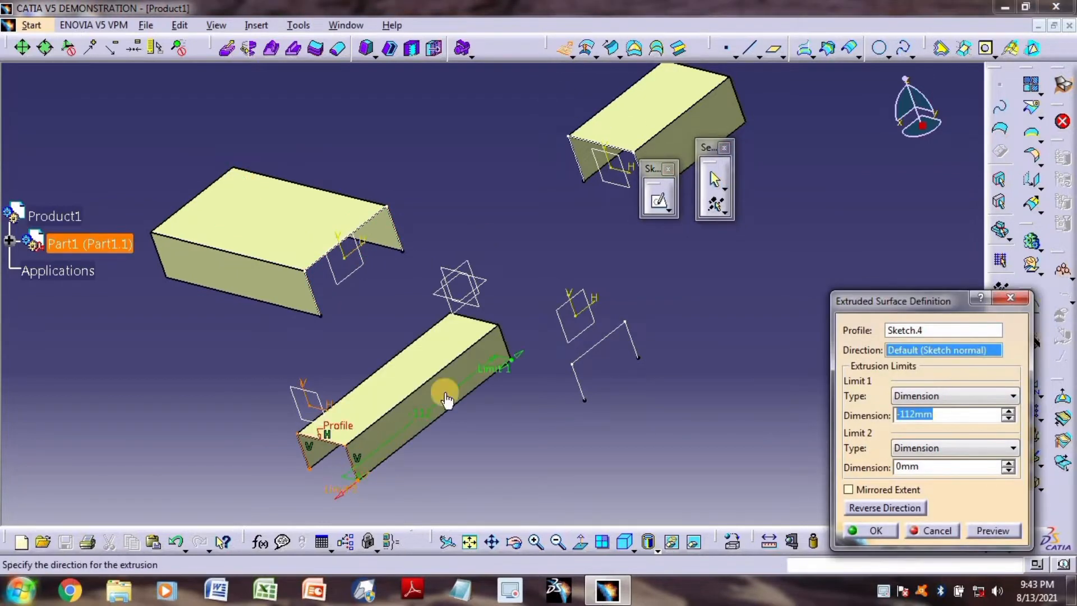
drag(518, 362, 283, 578)
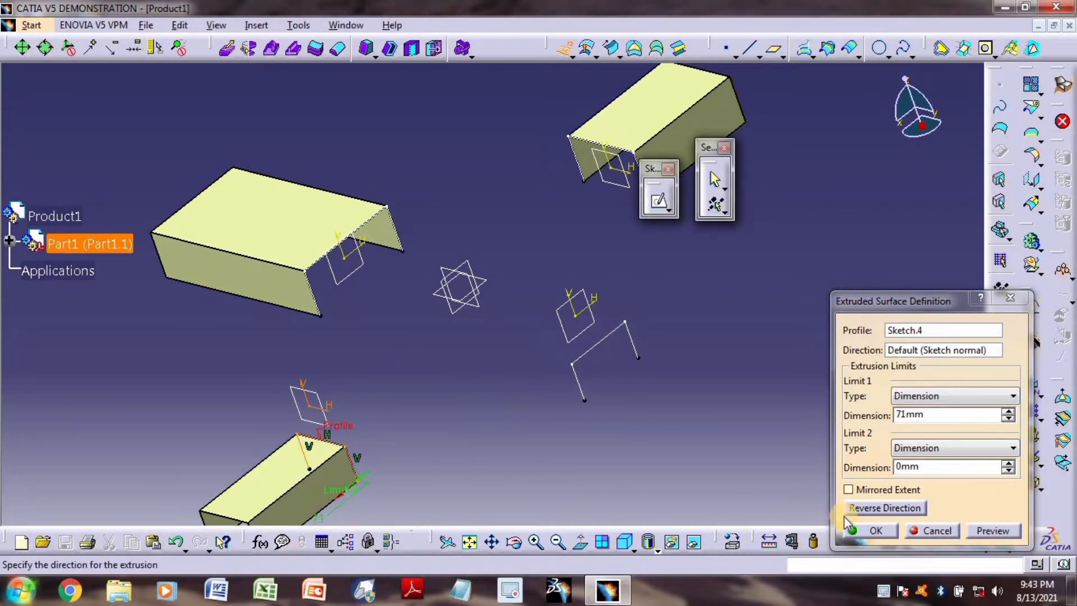
click(853, 531)
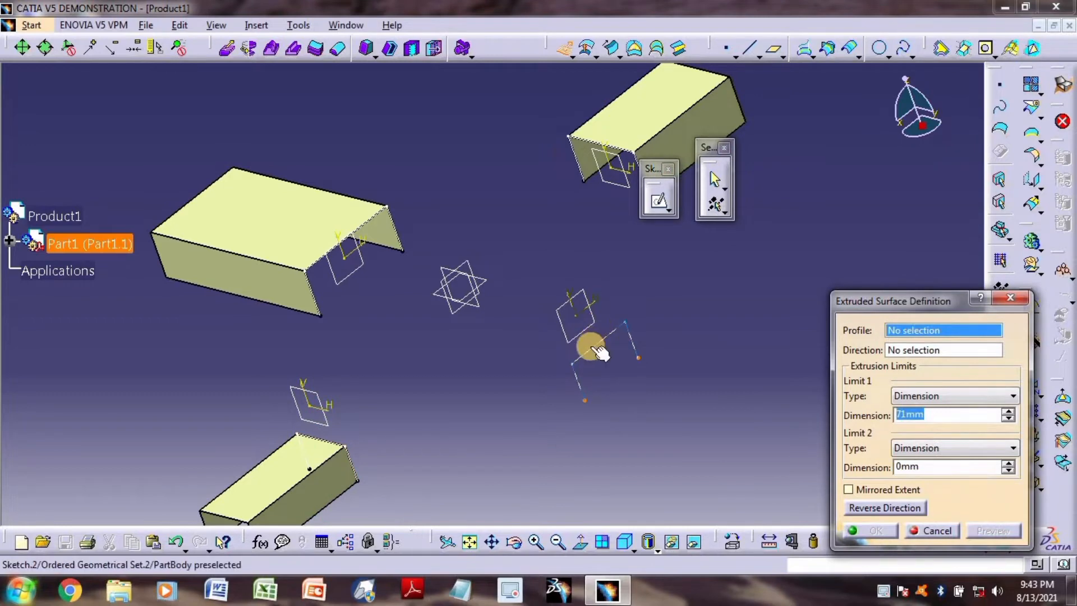
- Extrude the open profile Sketch.2 as a surface with Limit 1 at 100 mm, then leave the Extrude command
click(589, 348)
drag(720, 370, 814, 389)
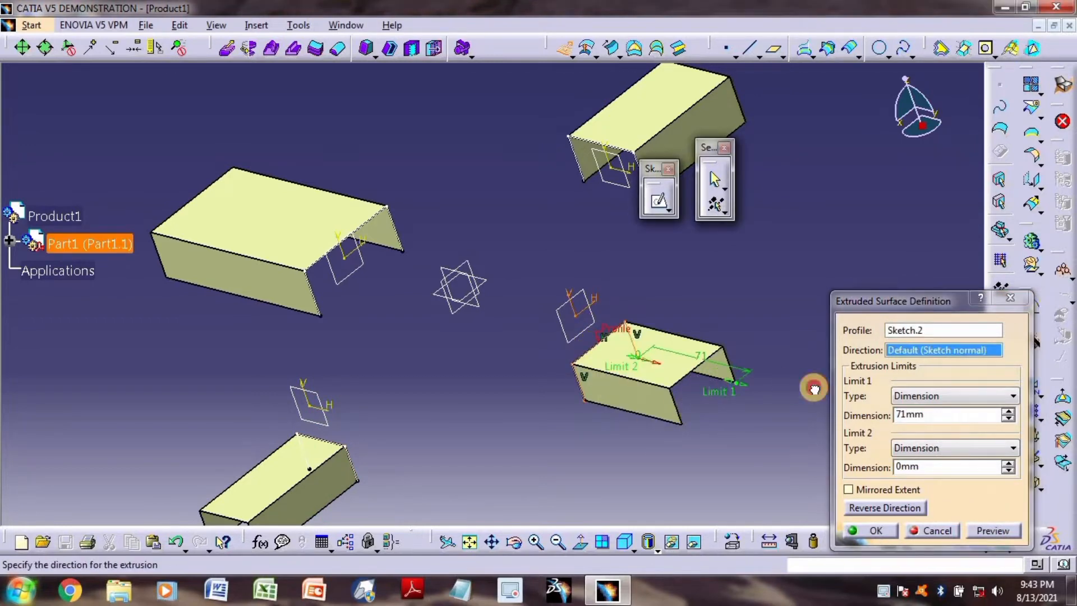
drag(748, 394, 777, 392)
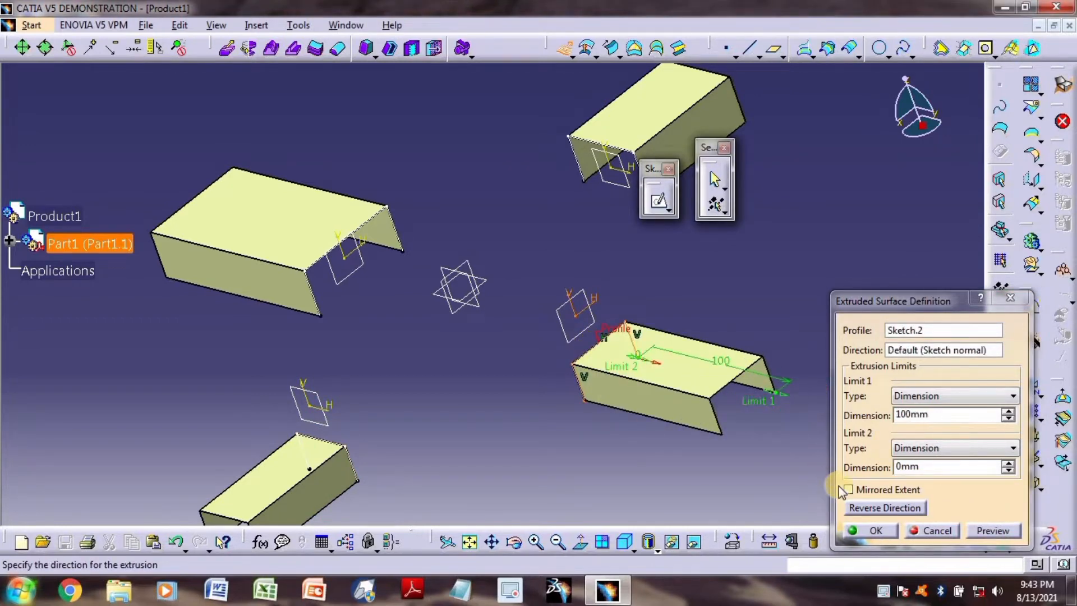
click(864, 530)
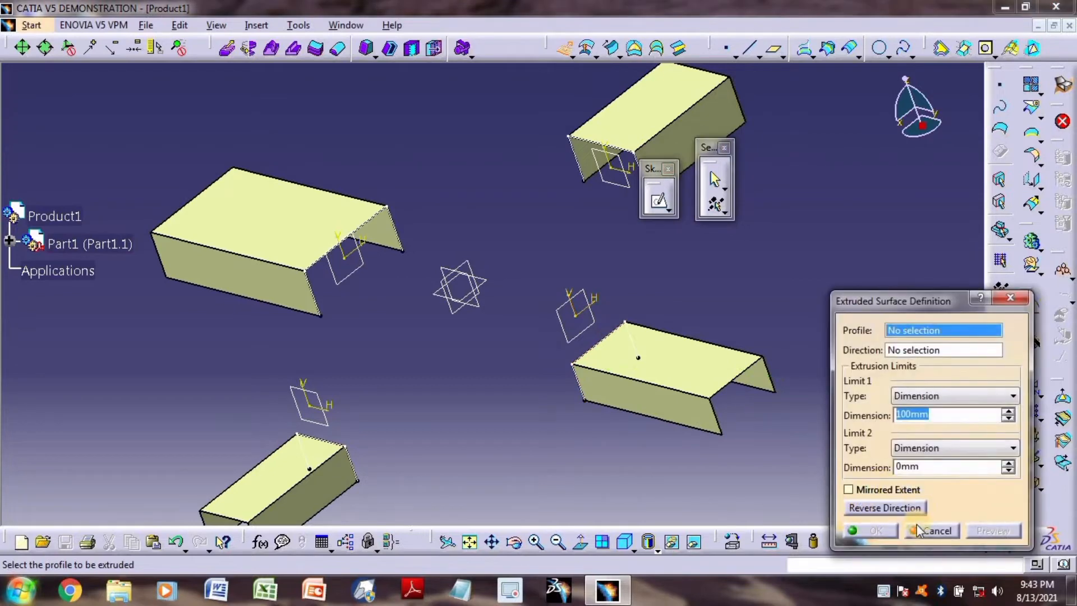
click(919, 530)
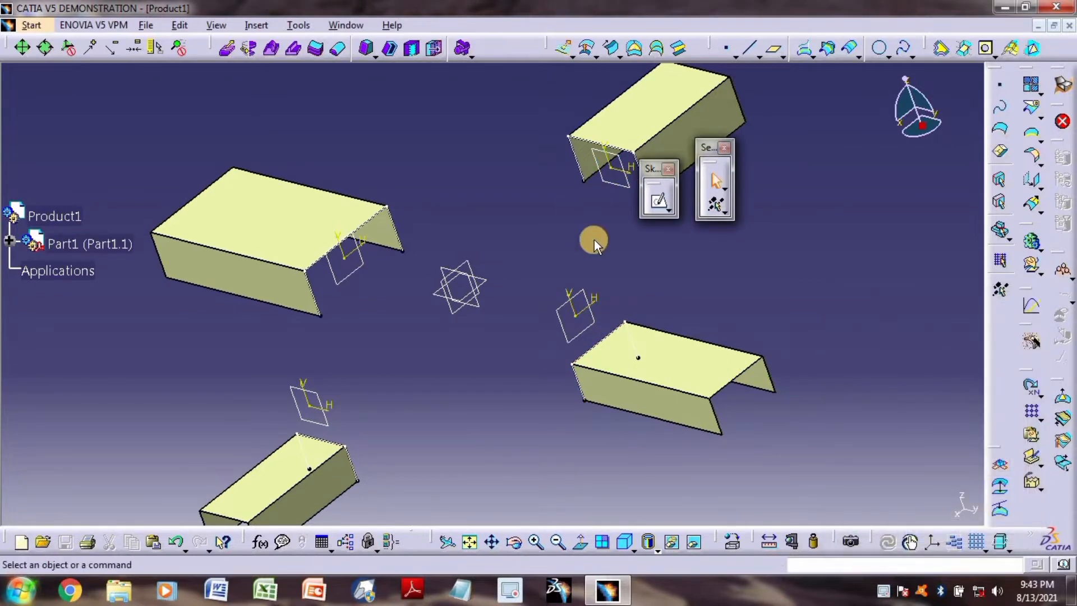
- Set the offset of Sketch.4's support plane from the yz plane to 77 mm
middle_drag(594, 240, 620, 364)
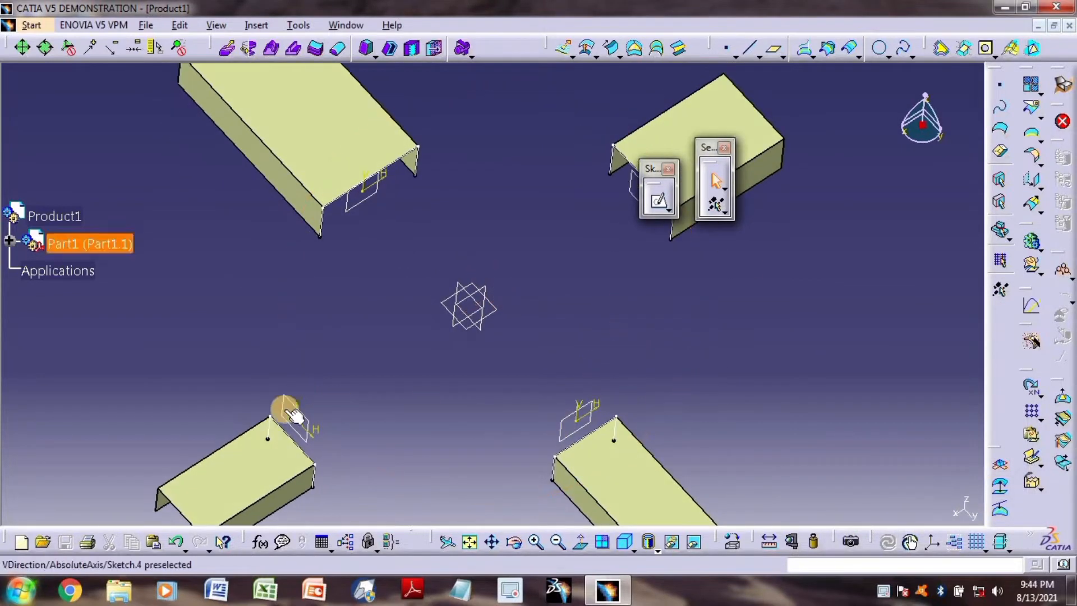
double_click(306, 418)
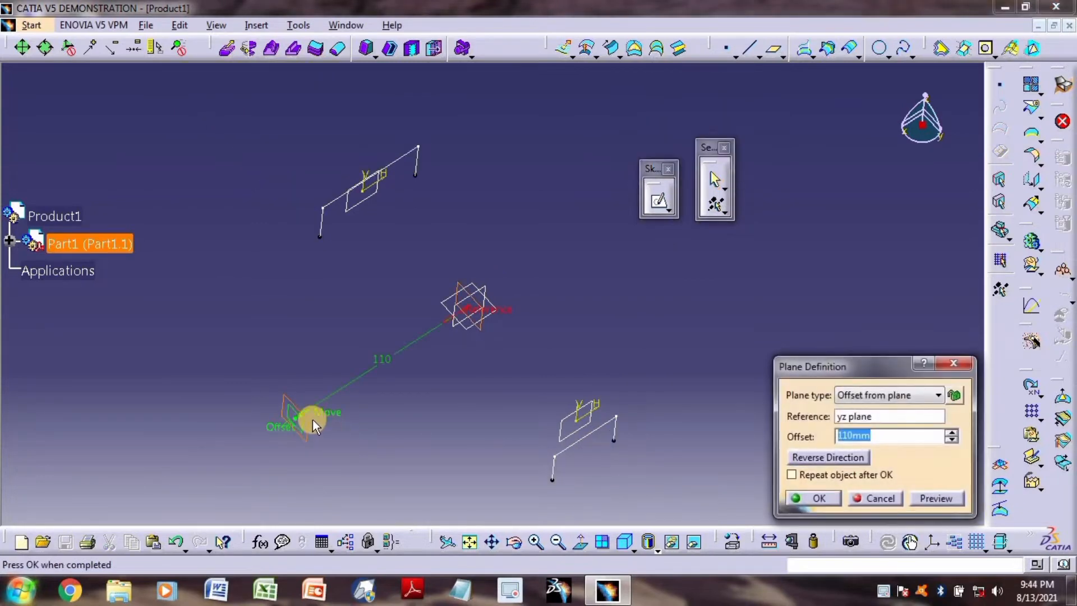
drag(303, 420, 375, 406)
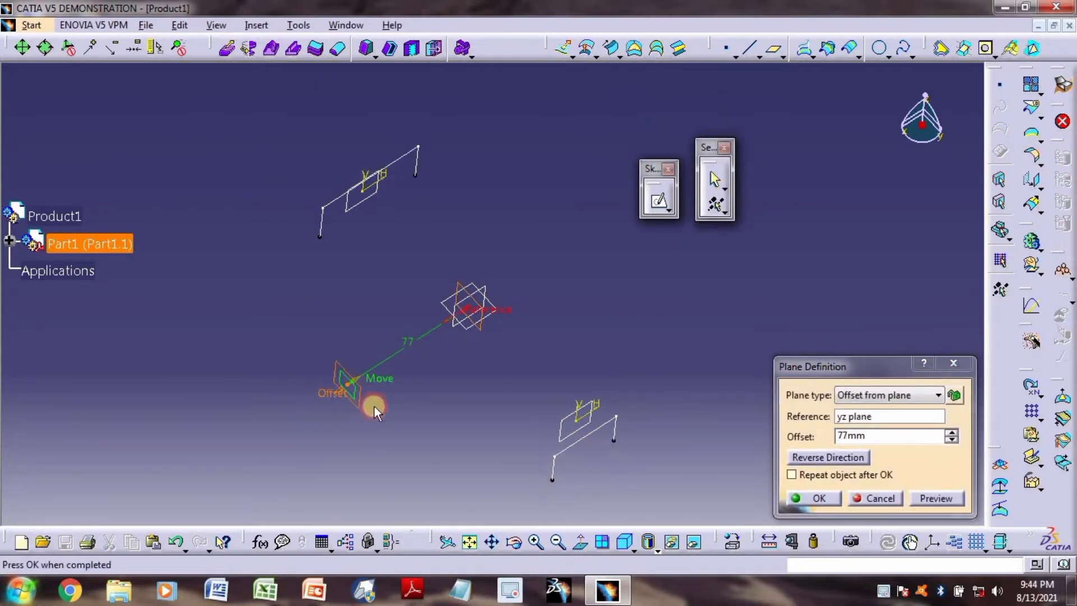
click(819, 499)
- Move Sketch.2's support plane closer to the zx plane by reducing its offset
click(684, 283)
middle_drag(647, 295, 589, 317)
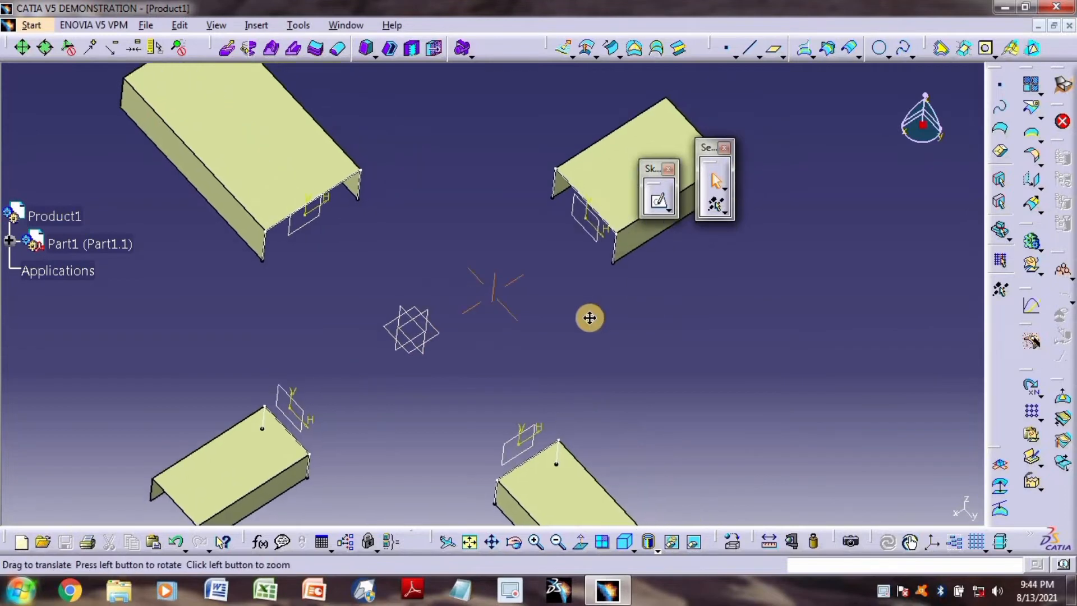
click(595, 224)
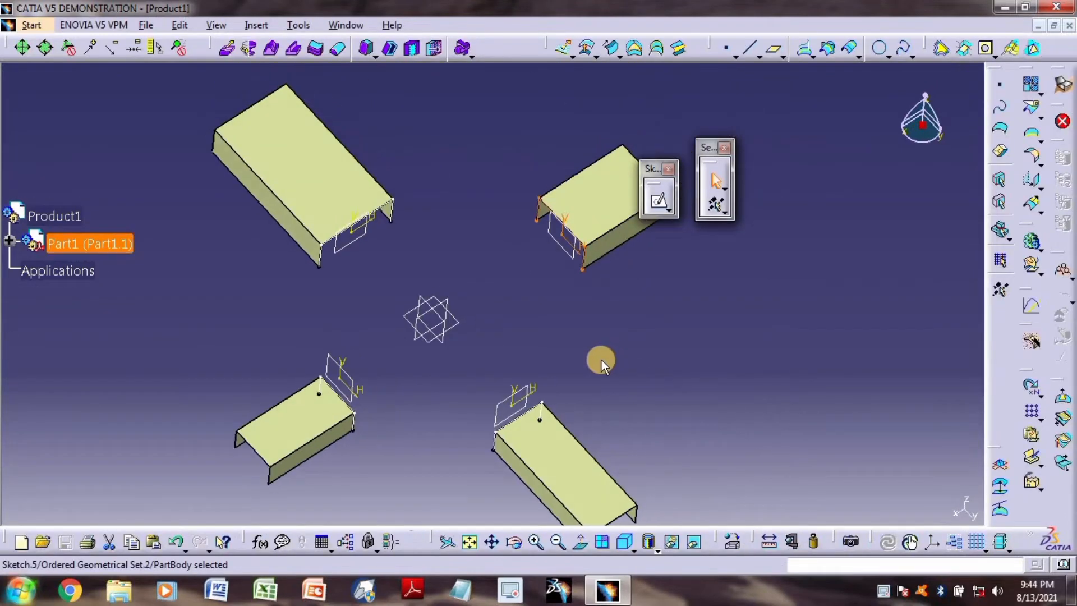
double_click(509, 404)
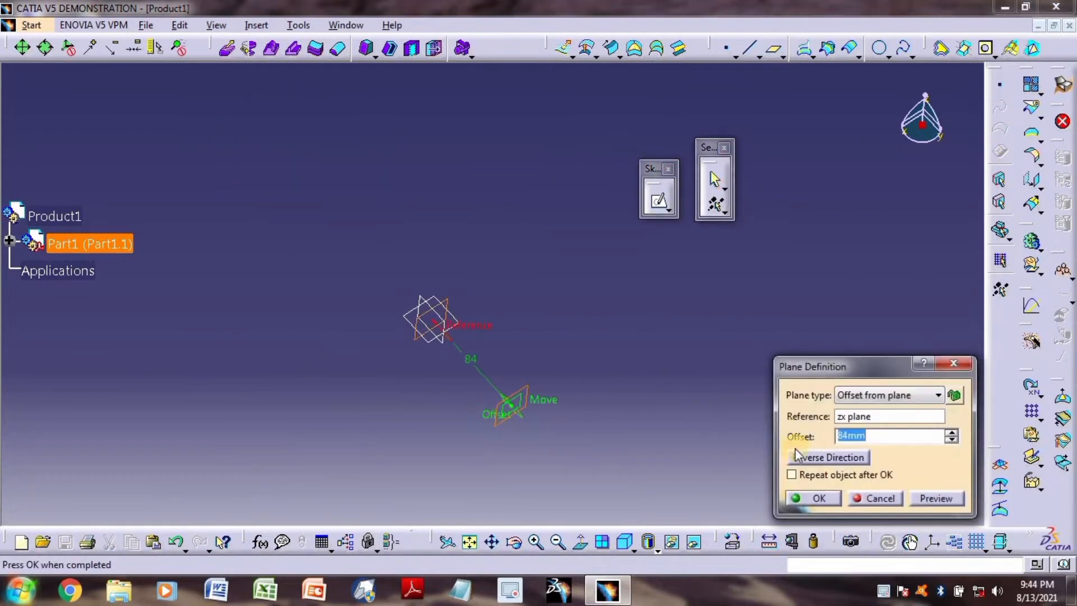
drag(520, 415, 512, 372)
click(817, 498)
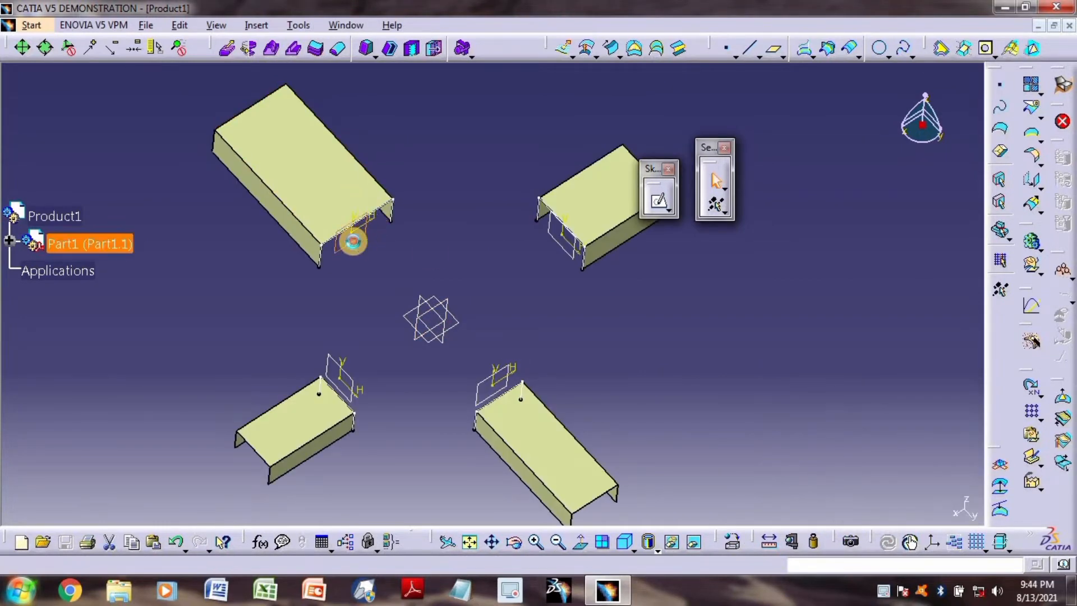
- Reduce the offset of Sketch.3's support plane from the zx plane to bring its extrusion nearer the centre
double_click(353, 241)
drag(362, 235, 388, 277)
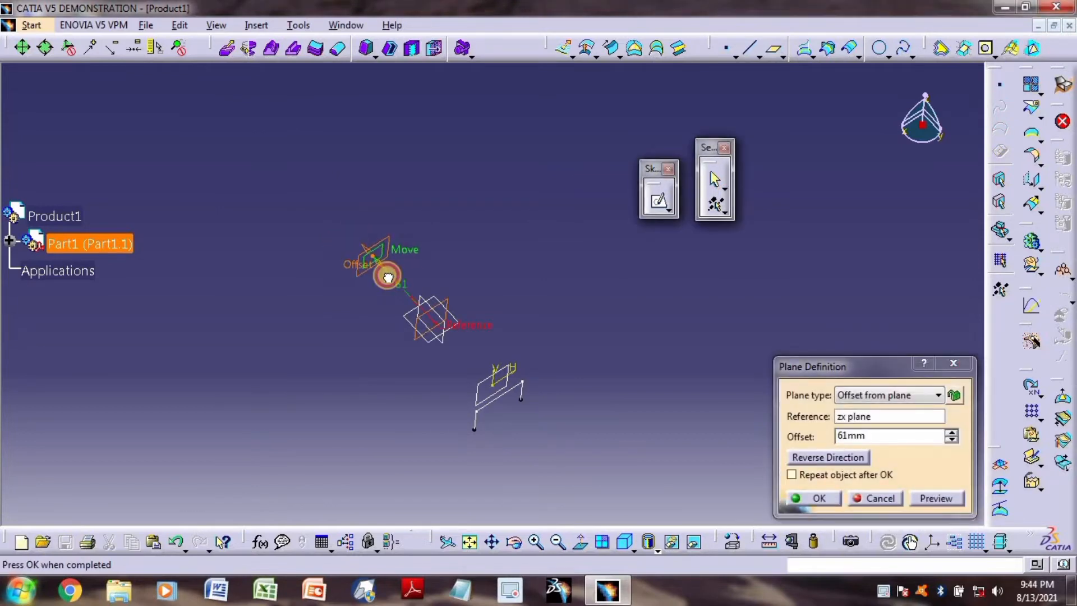
click(807, 499)
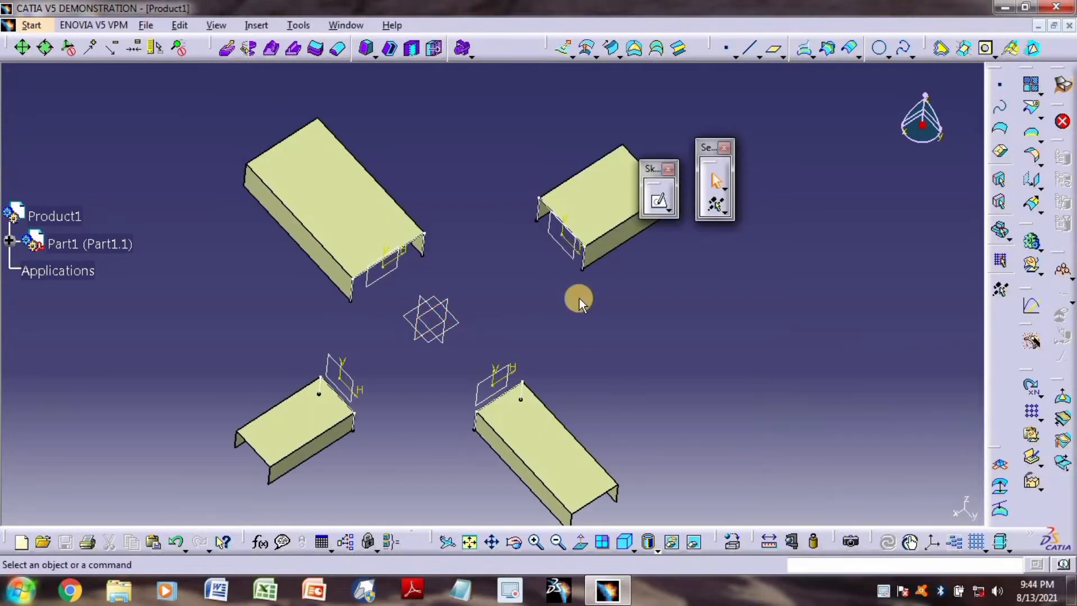
- Set the offset of Sketch.5's support plane from the yz plane to 90 mm
double_click(566, 252)
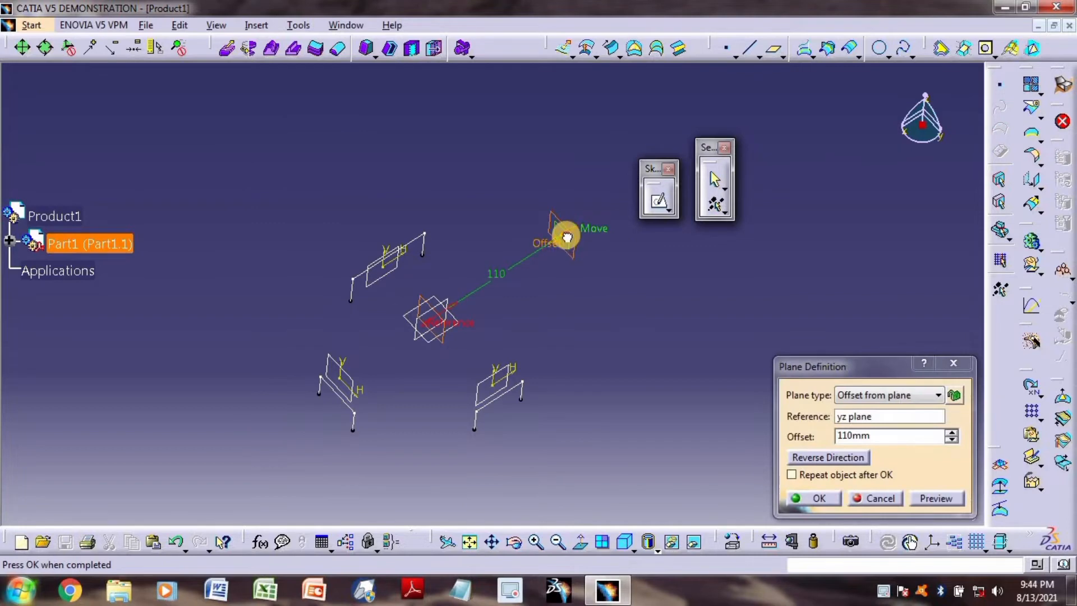
drag(566, 237, 552, 260)
click(813, 498)
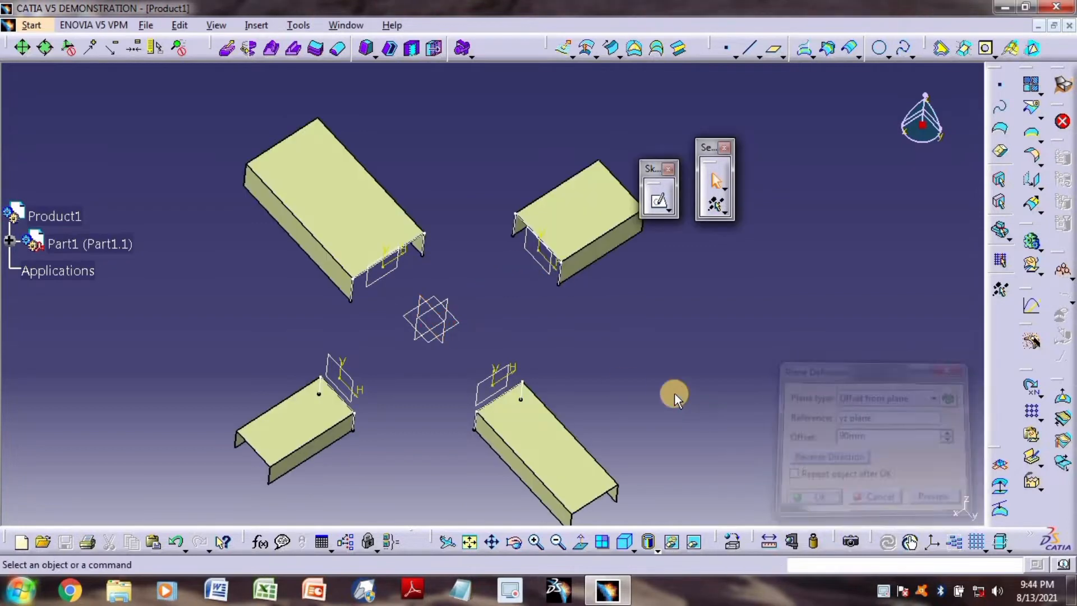
- Create a junction surface through the sections Sketch.3, Sketch.5, Sketch.2 and Sketch.4 with Tangency sections coupling, and inspect it
click(941, 54)
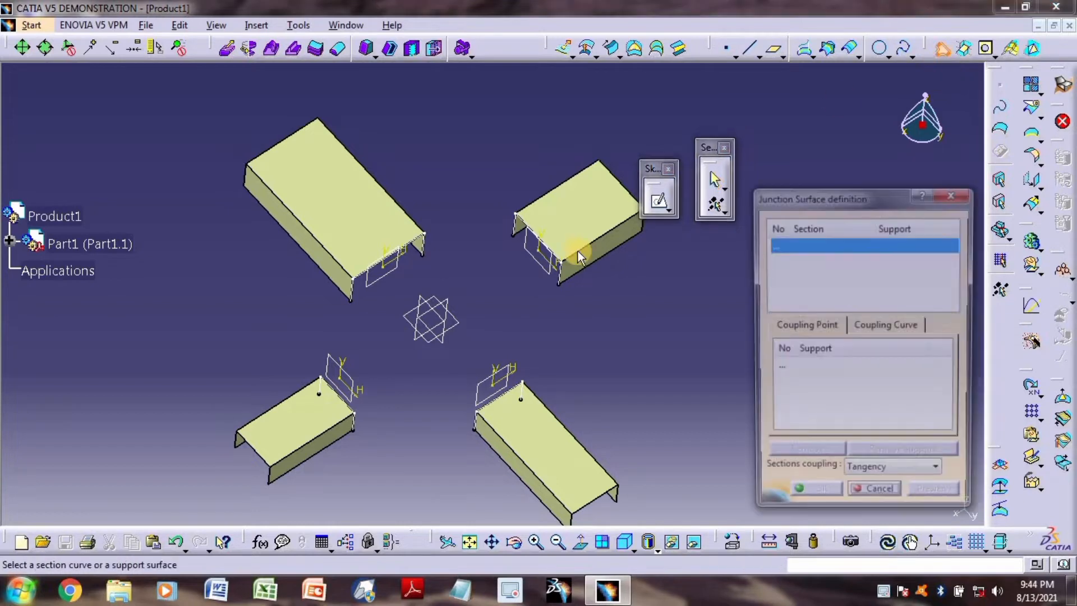
click(414, 239)
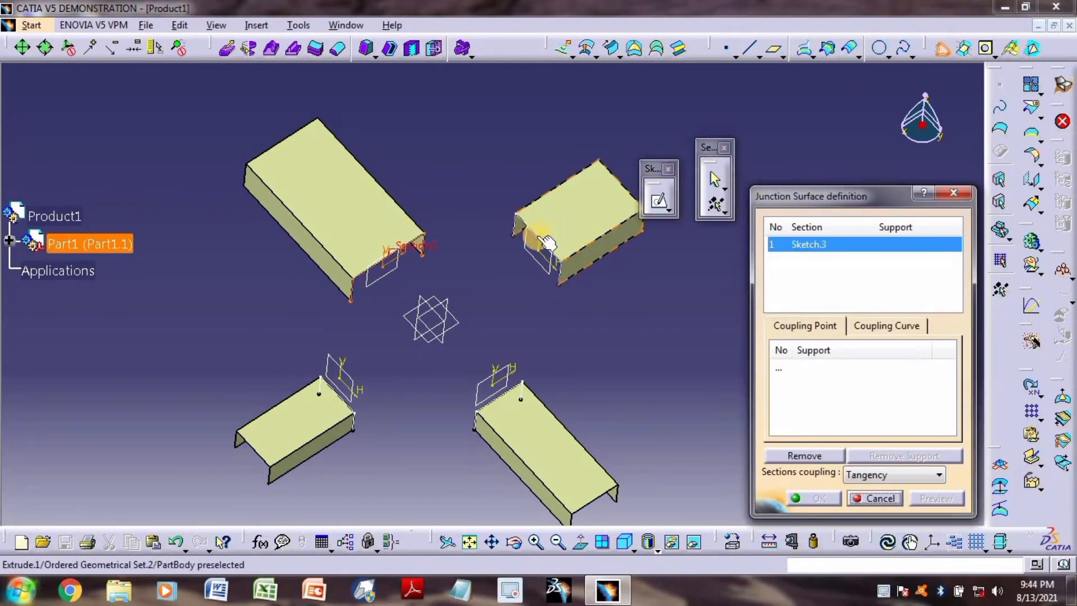
click(531, 225)
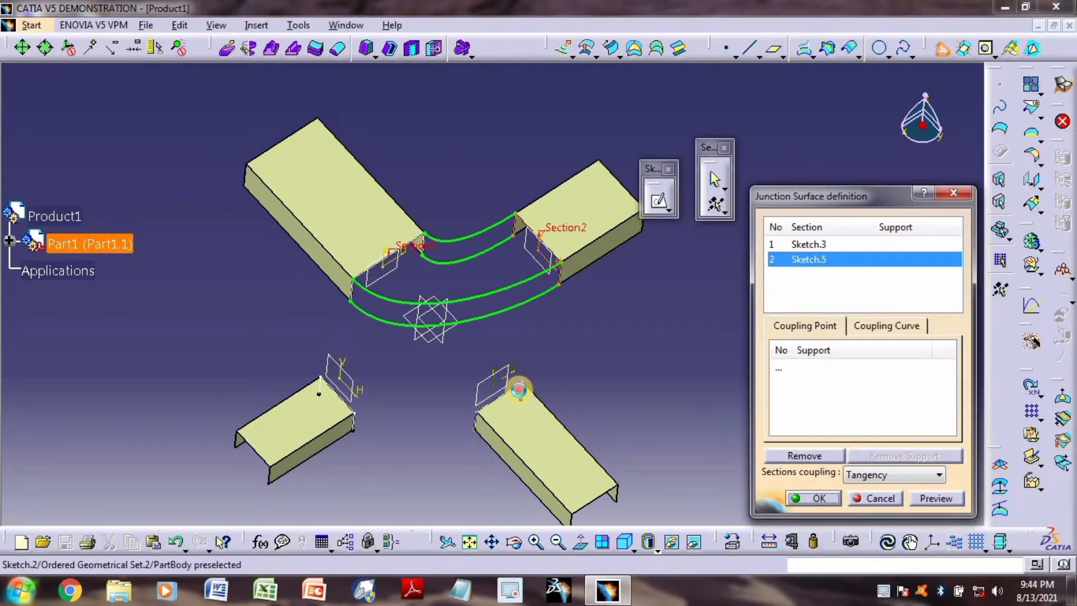
click(525, 393)
click(352, 400)
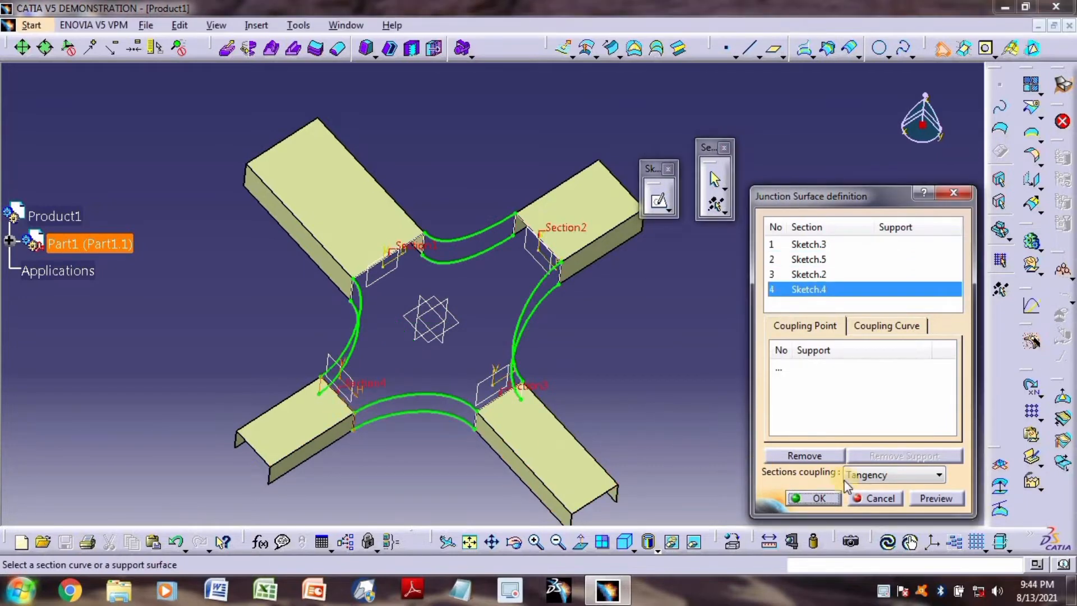
click(818, 498)
middle_drag(666, 368, 600, 356)
middle_drag(392, 358, 566, 292)
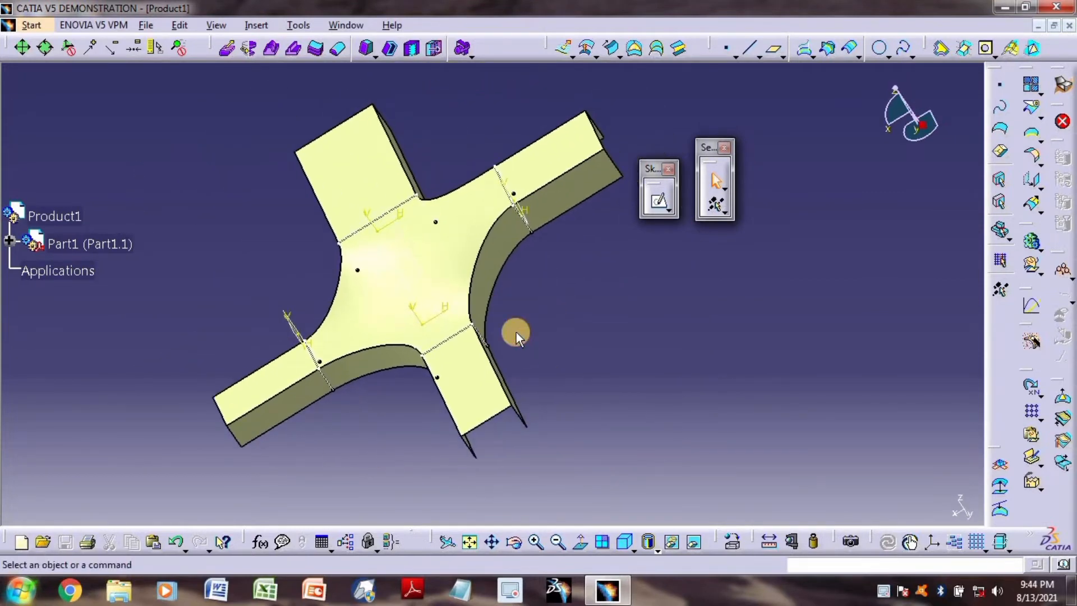
middle_drag(517, 336, 356, 194)
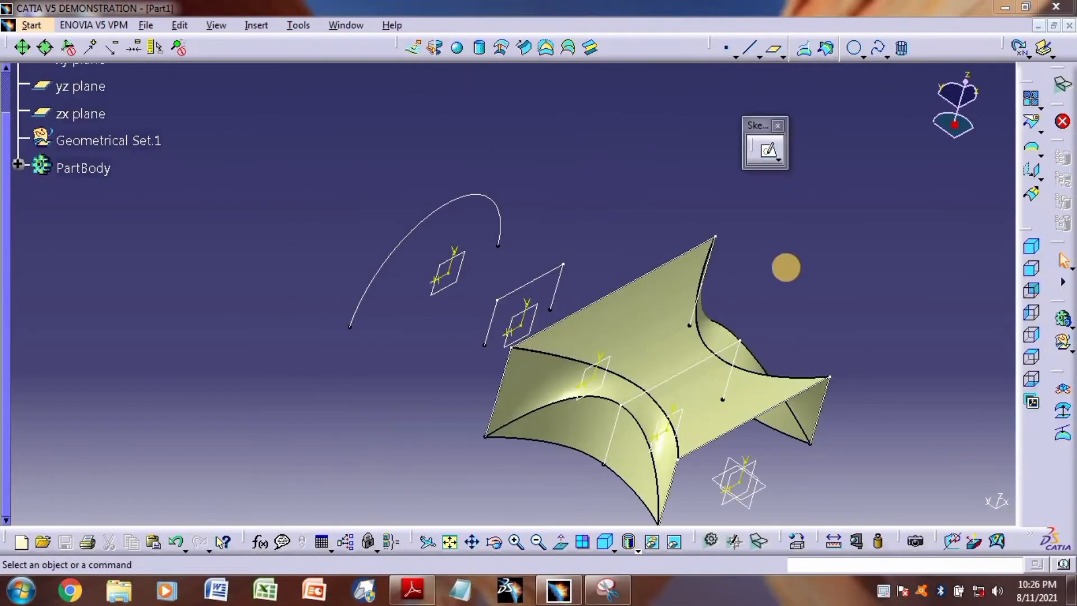
- Delete the existing multi-sections surface from the part with the five profile sketches
middle_drag(783, 266, 748, 213)
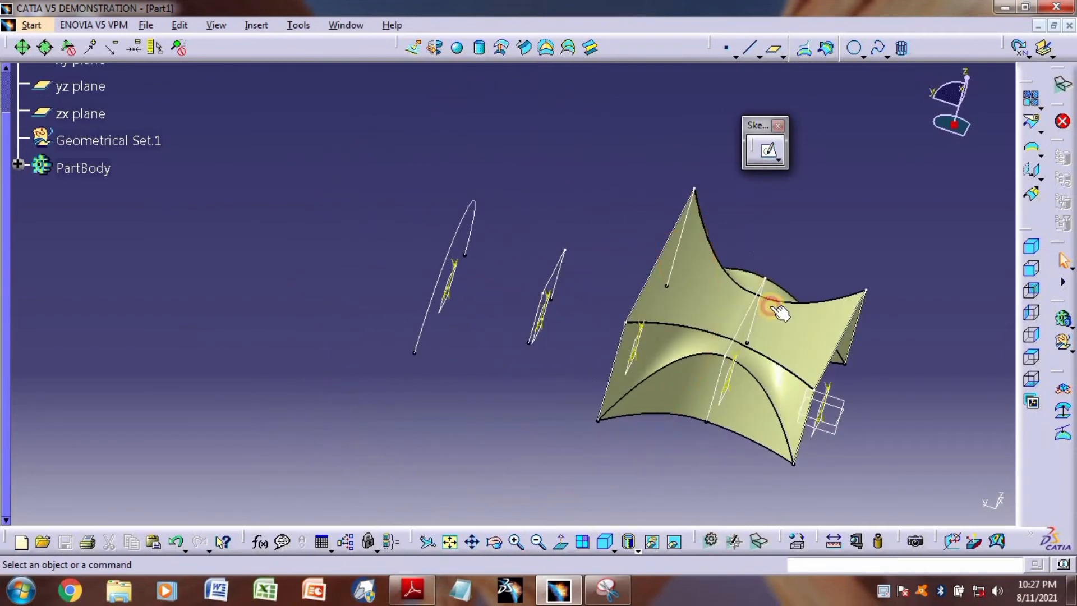
click(693, 288)
key(Delete)
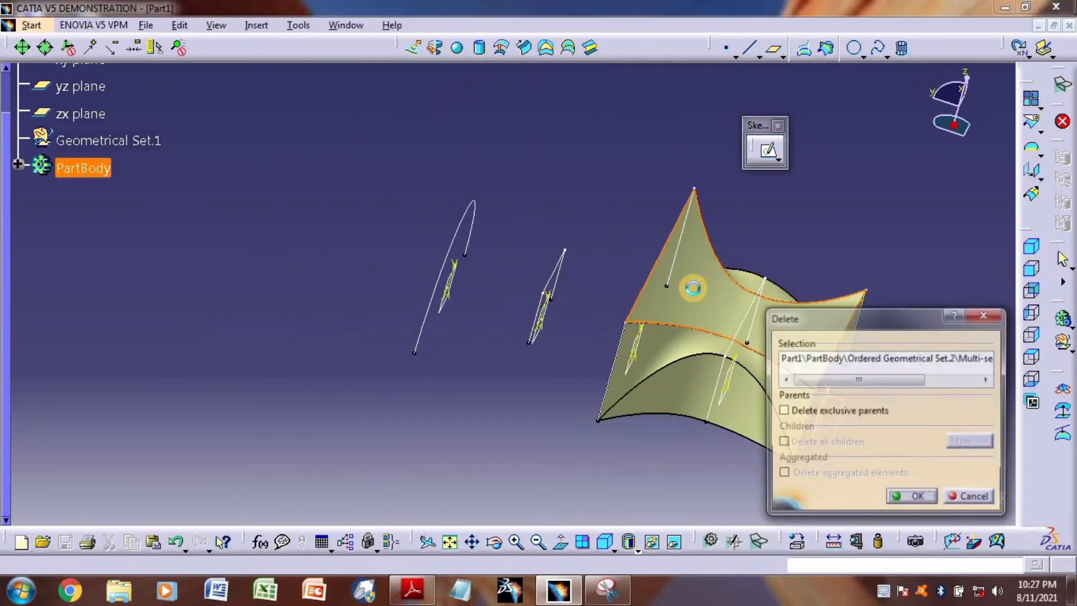
key(Return)
- Create a multi-sections surface through Sketch.5, Sketch.4, Sketch.3, Sketch.2 and Sketch.1 in that order, previewing it first
mouse_move(802, 265)
middle_down()
mouse_move(752, 250)
mouse_move(449, 279)
mouse_move(608, 324)
mouse_move(766, 241)
mouse_move(577, 207)
mouse_move(493, 430)
mouse_move(814, 248)
mouse_move(465, 139)
mouse_move(396, 271)
mouse_move(341, 224)
mouse_move(333, 231)
middle_up()
middle_drag(464, 101, 496, 106)
click(568, 48)
click(576, 182)
click(474, 235)
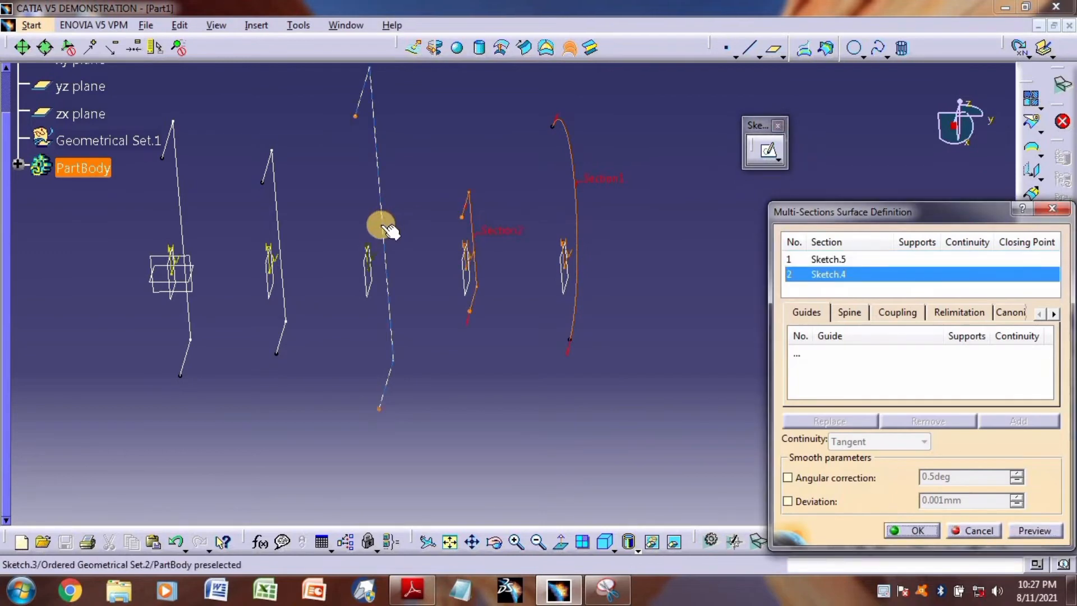
click(382, 210)
click(276, 224)
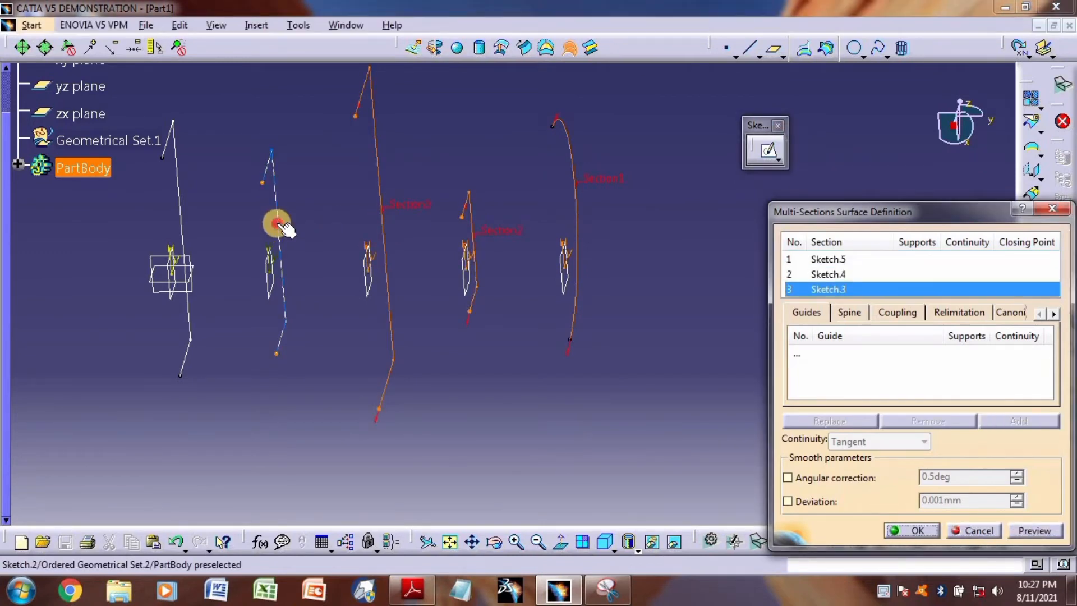
click(184, 221)
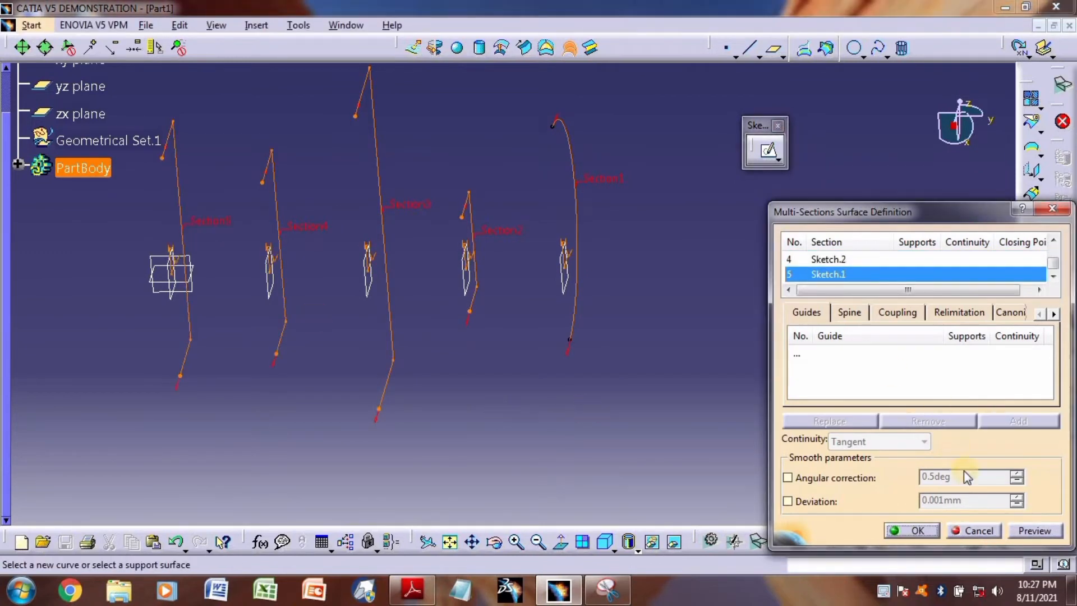
click(1030, 530)
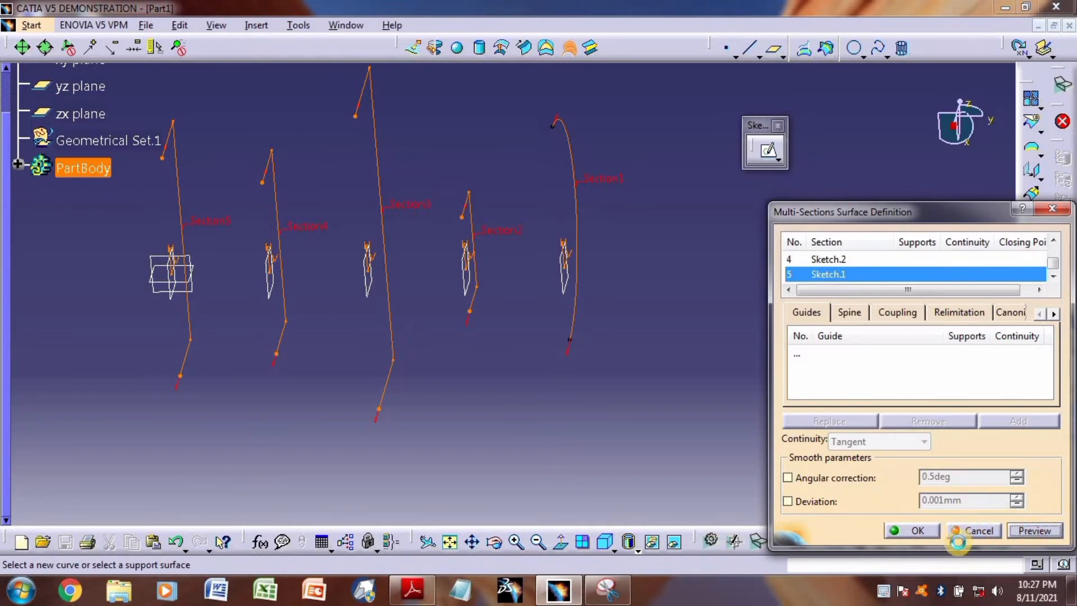
click(915, 530)
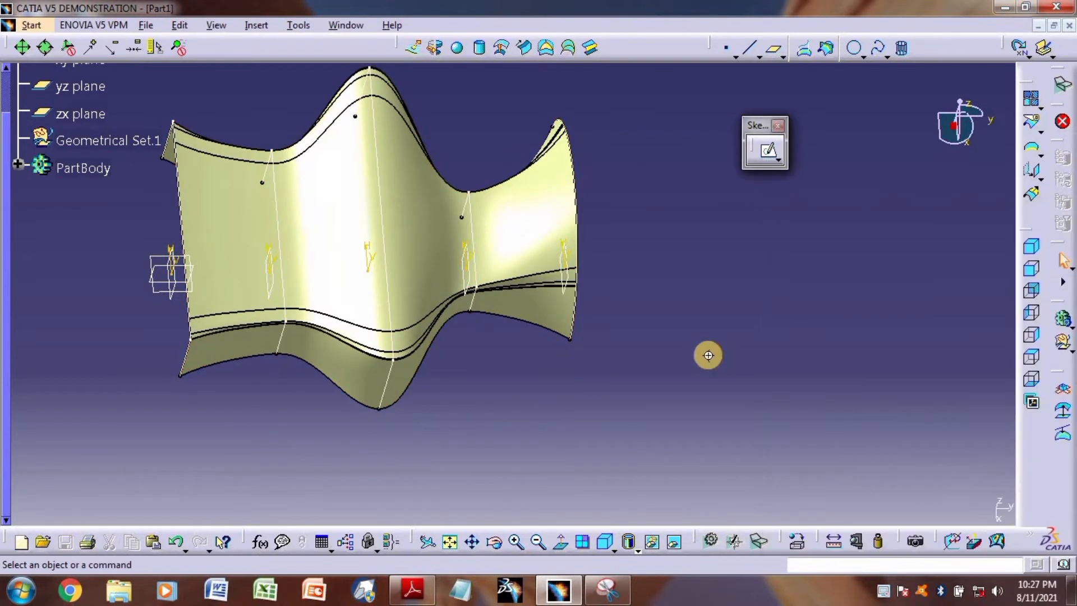
- Open a new multi-sections surface definition, review its sections coupling options and choose Vertices
middle_drag(706, 353, 825, 285)
middle_drag(766, 262, 328, 274)
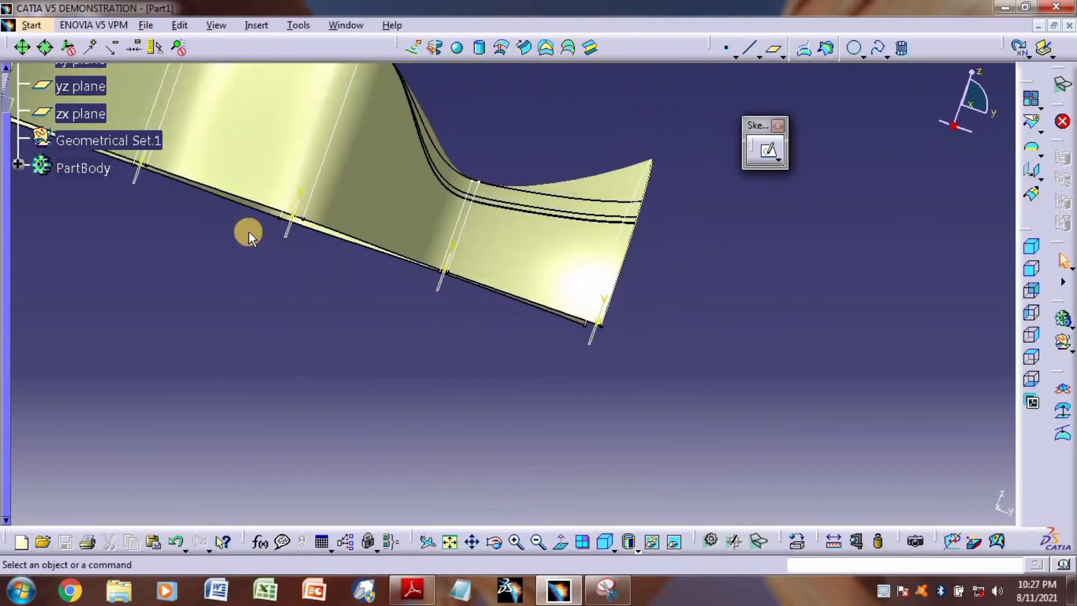
middle_drag(248, 231, 504, 385)
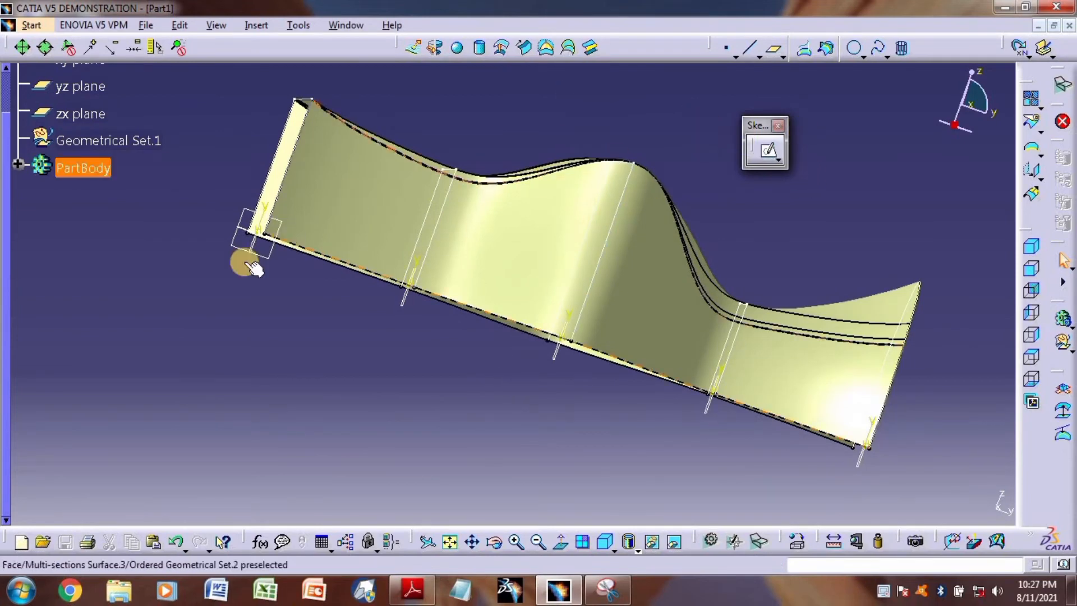
click(570, 50)
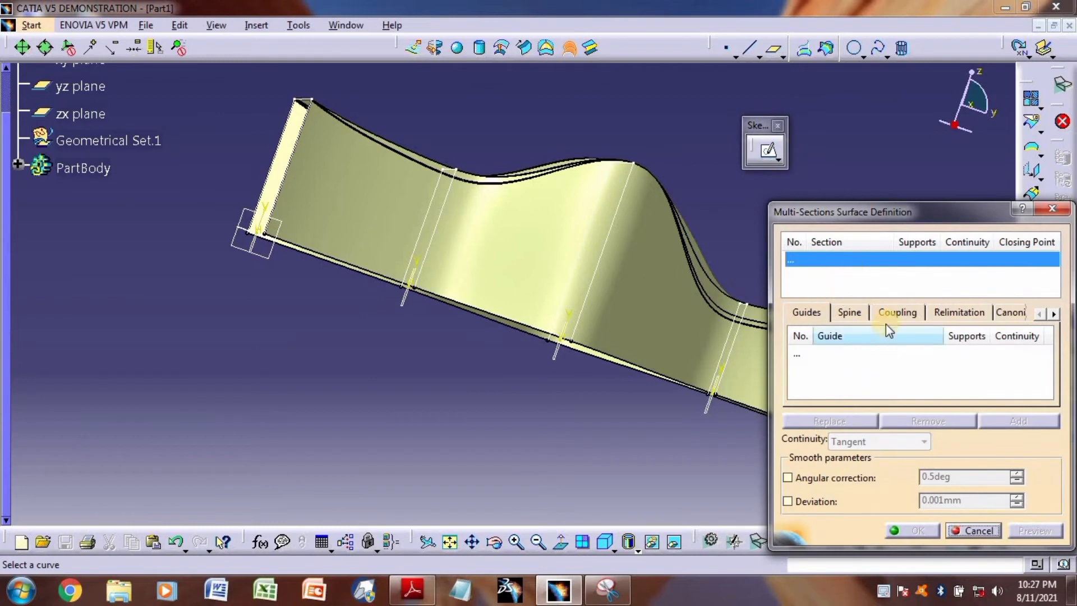
click(900, 315)
click(934, 335)
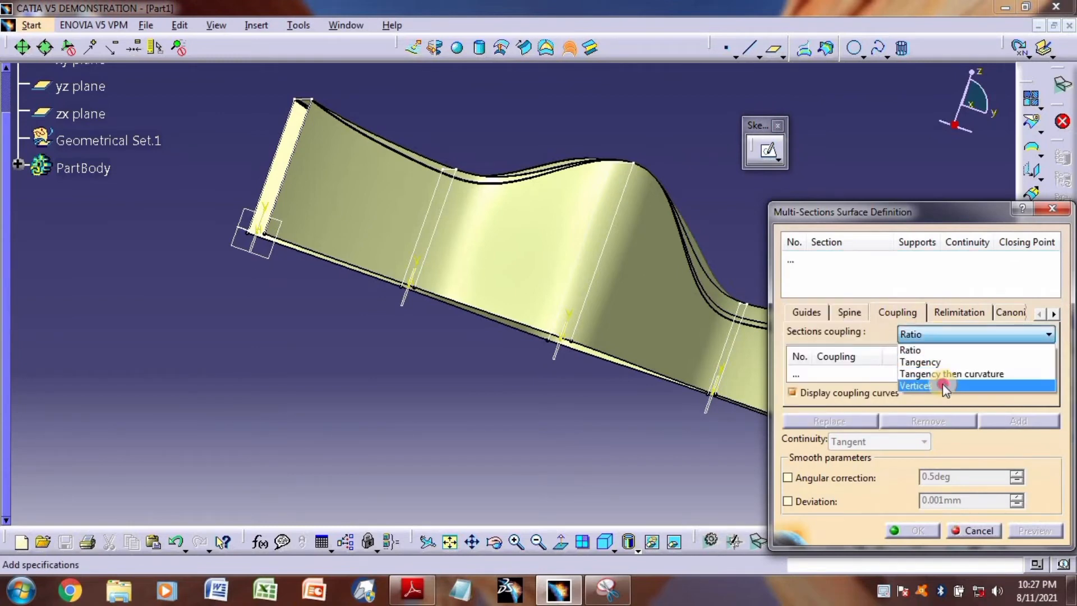
click(942, 388)
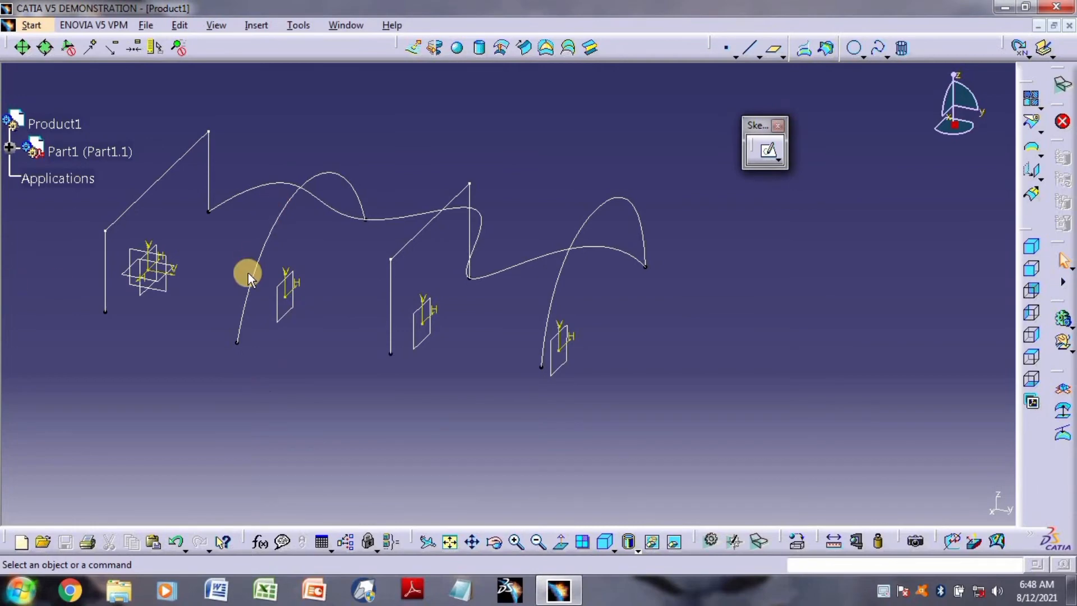
- Define a multi-sections surface through Sketch.1, Sketch.2, Sketch.3 and Sketch.4 in that order, and preview it
middle_drag(238, 230, 423, 323)
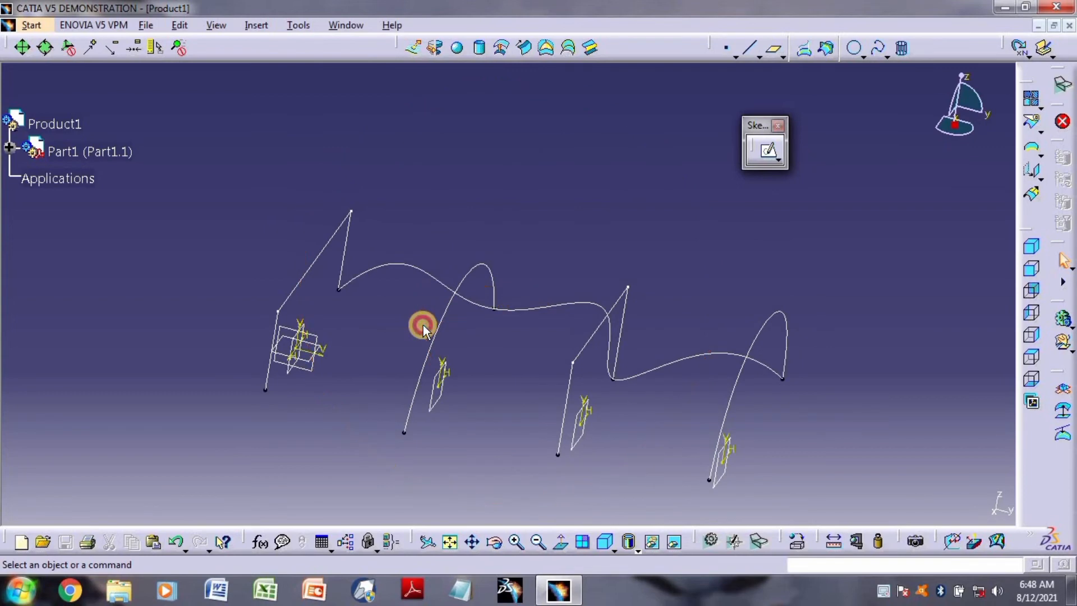
click(567, 49)
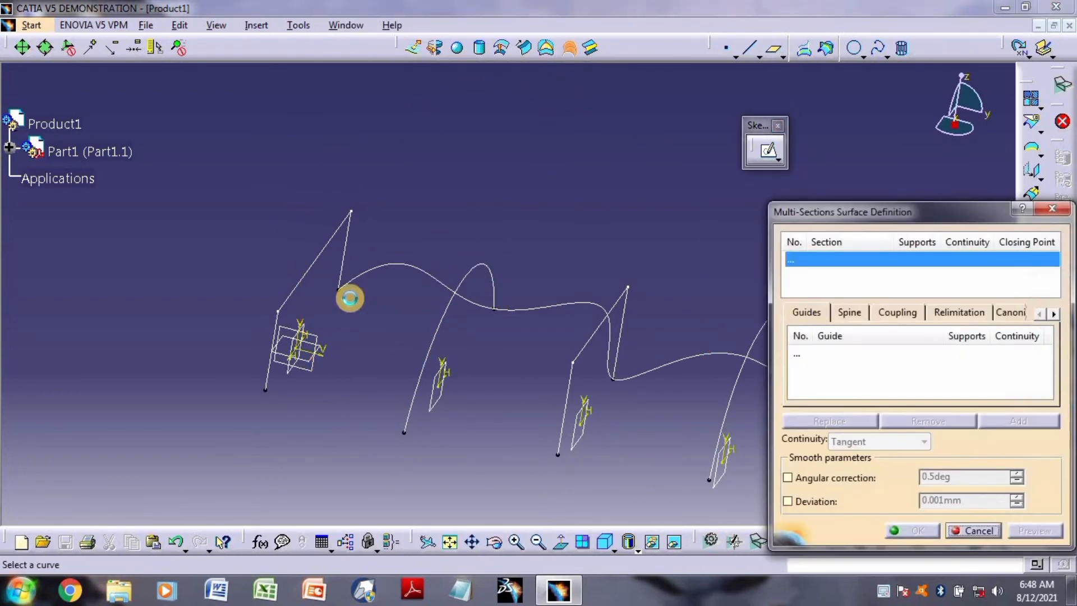
click(315, 268)
click(440, 315)
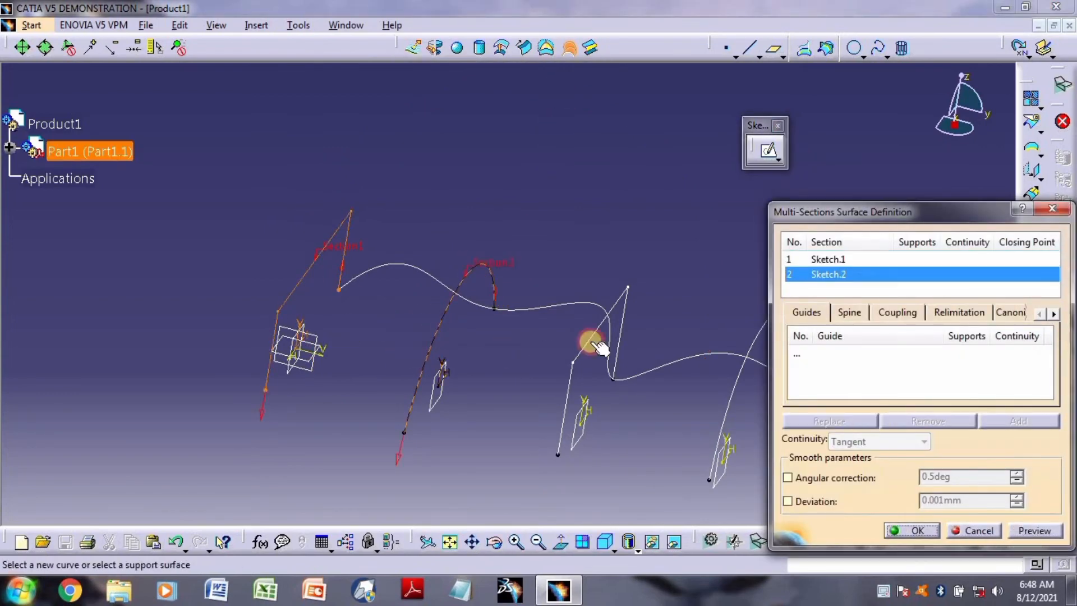
click(589, 333)
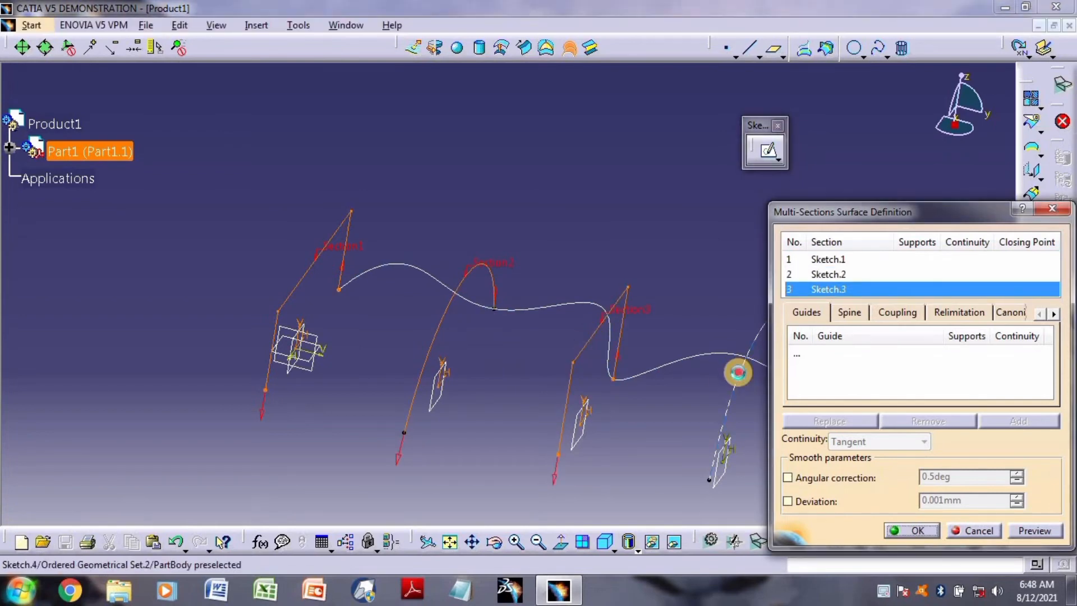
click(737, 372)
mouse_move(738, 372)
middle_down()
mouse_move(480, 301)
mouse_move(584, 269)
mouse_move(605, 305)
middle_up()
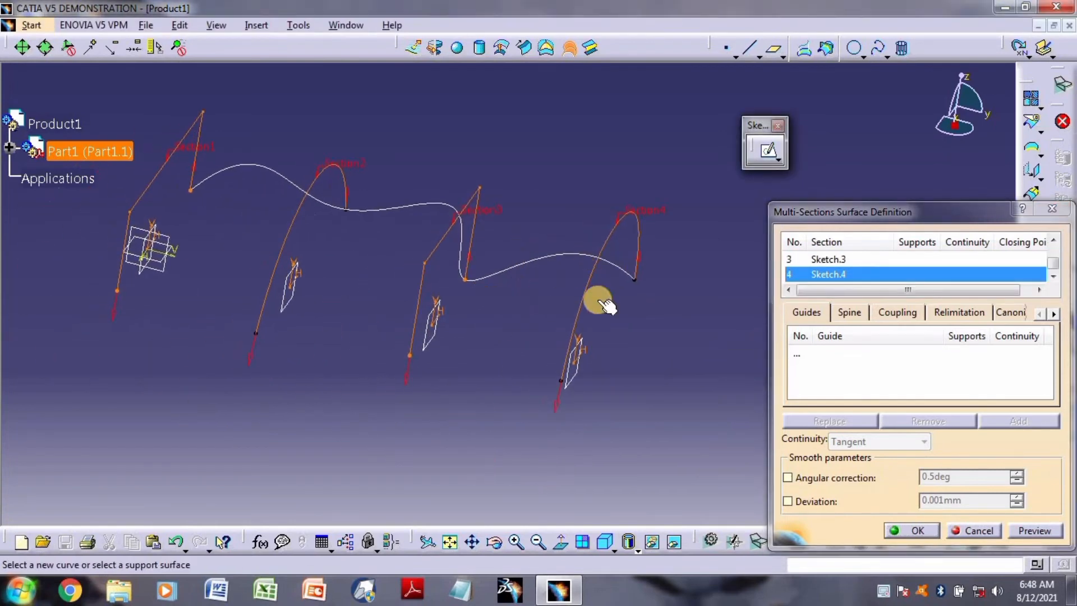
click(1034, 530)
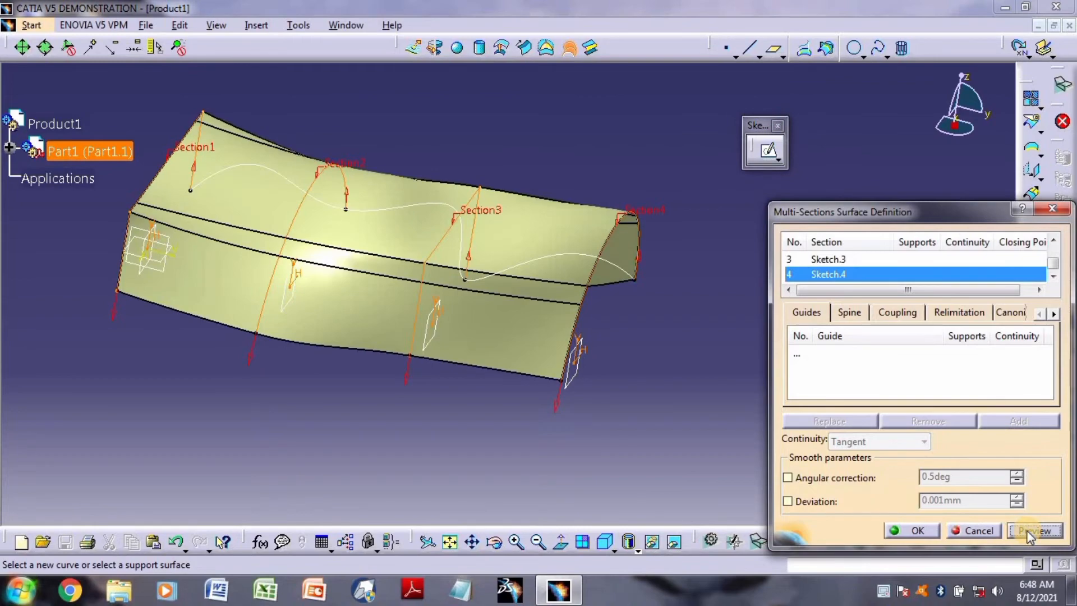
middle_drag(661, 318, 361, 379)
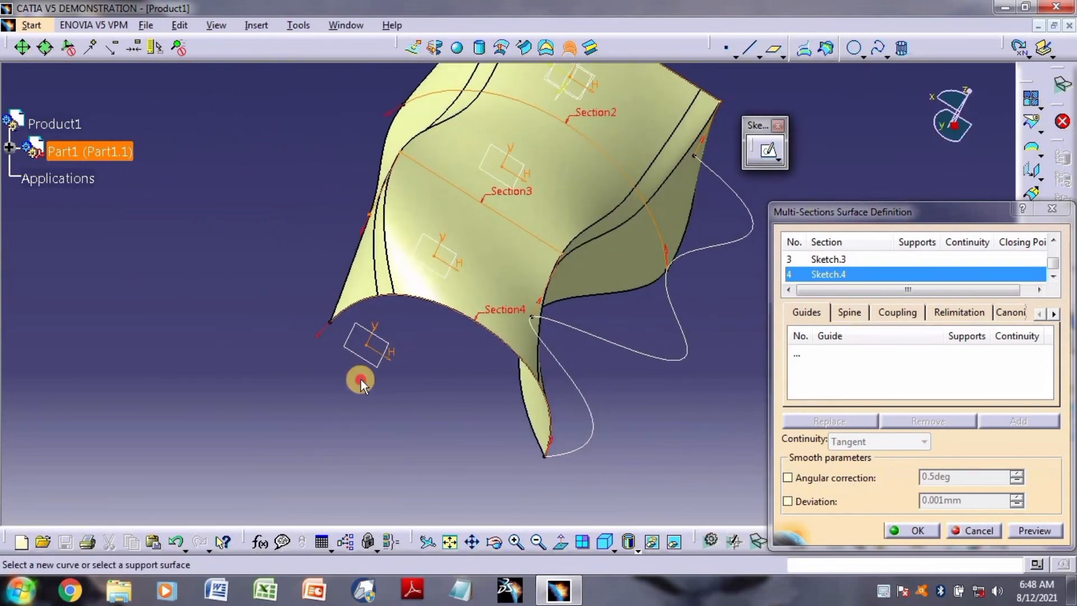
- Add the wavy curve Sketch.6 as a guide of the multi-sections surface and preview the guided shape
click(812, 314)
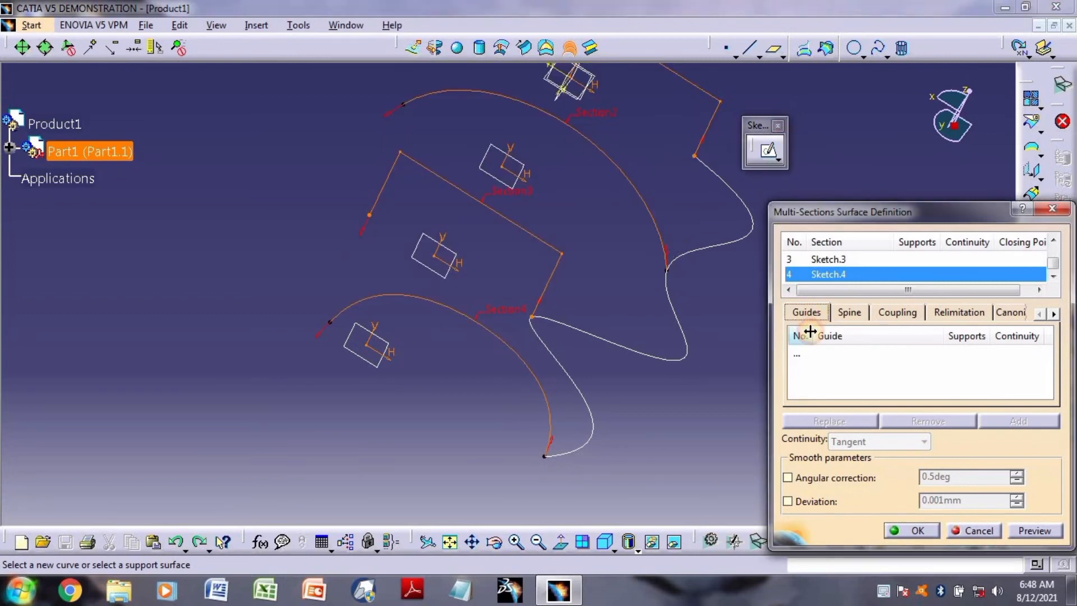
click(795, 354)
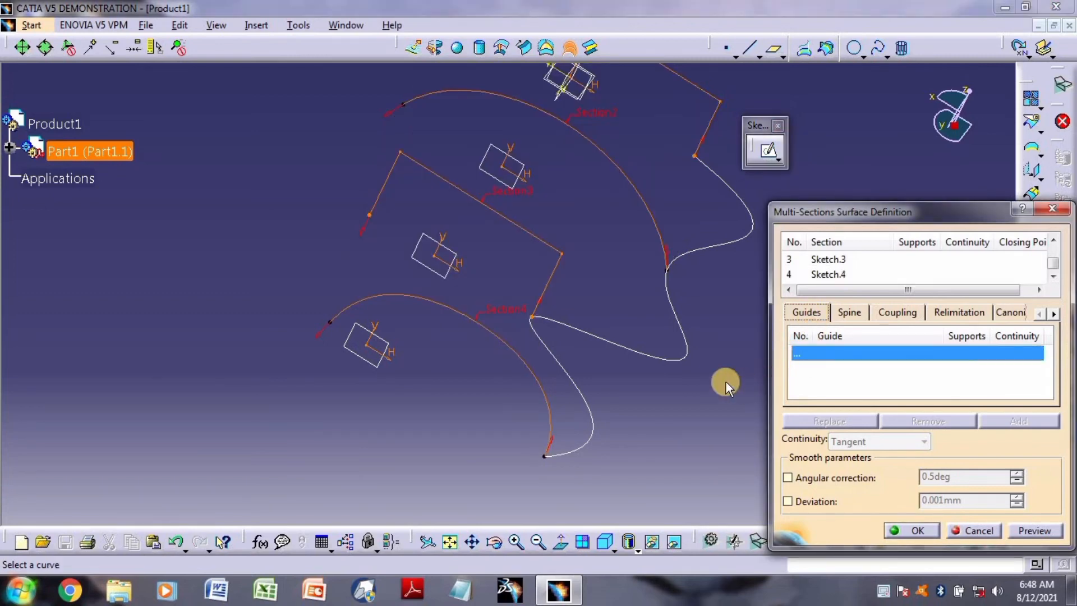
click(681, 364)
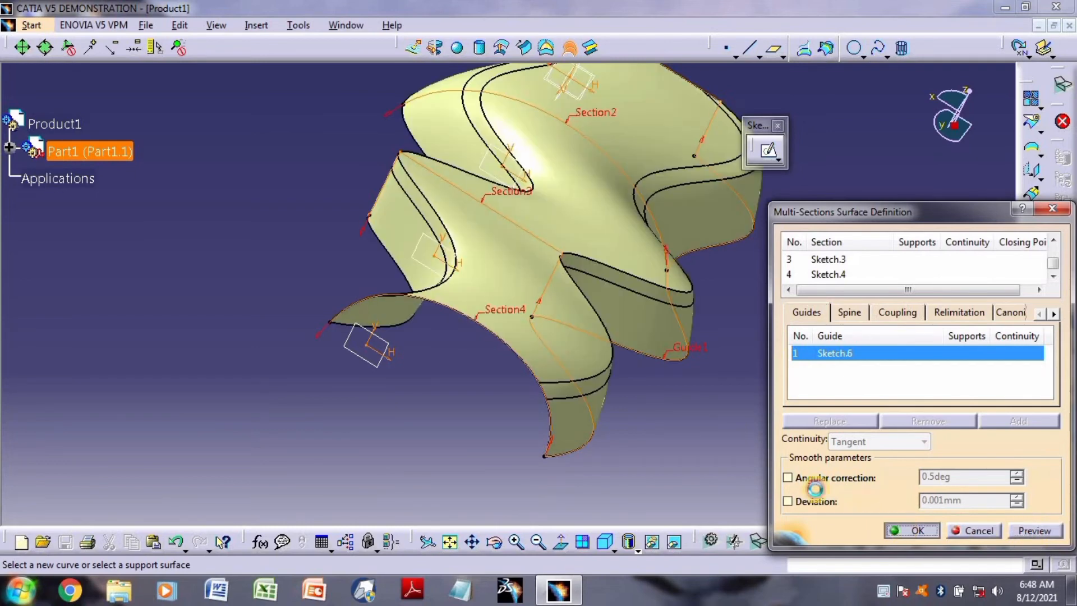
middle_drag(752, 354, 644, 70)
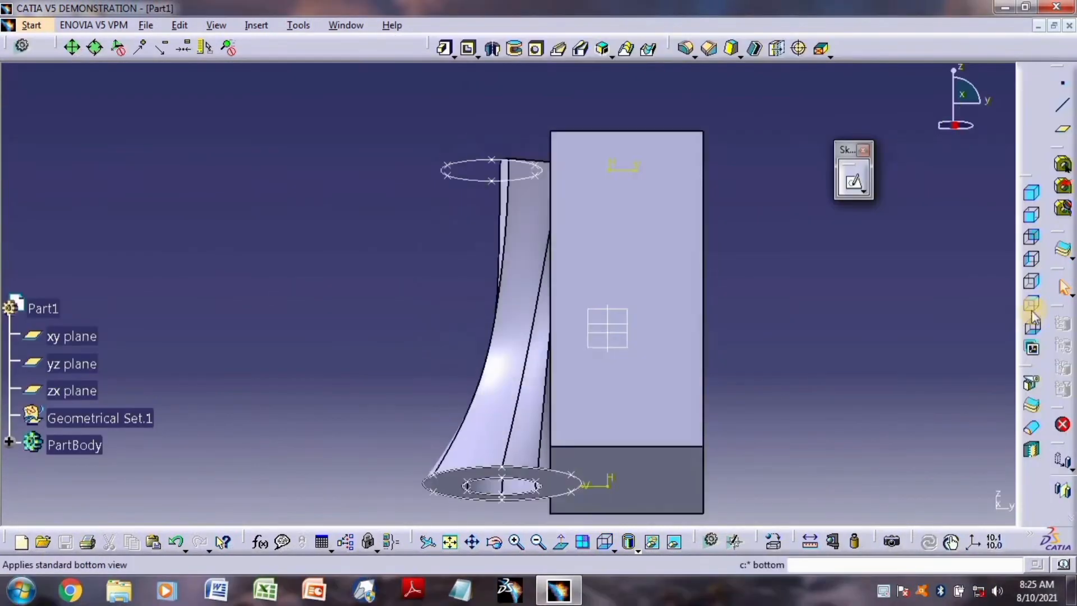
- Examine the hollow flared solid and the adjoining rectangular block in the standard top and bottom views and from oblique angles
click(1034, 304)
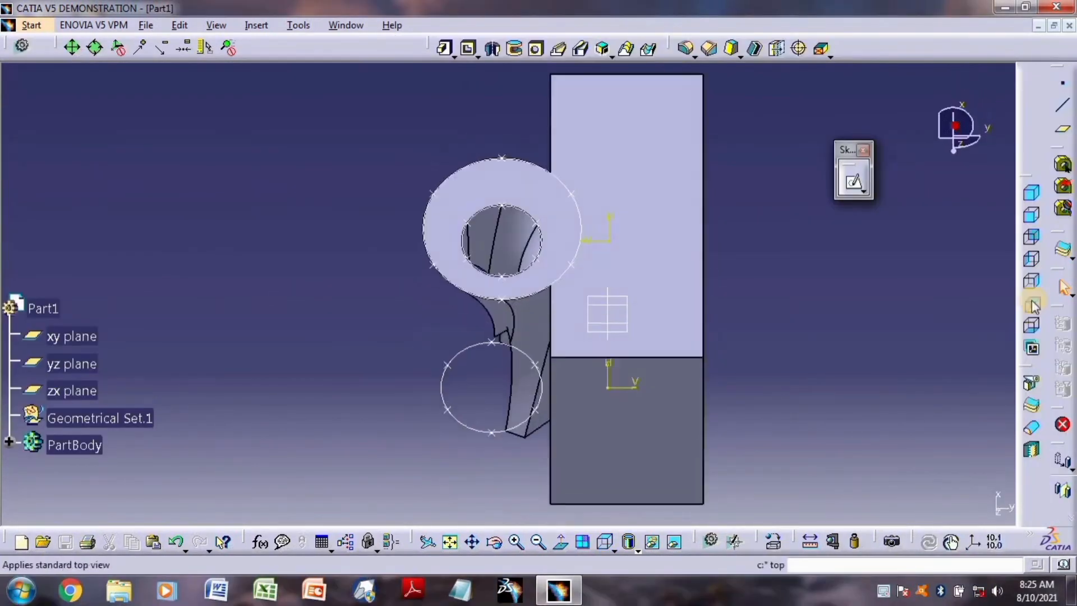
click(1032, 324)
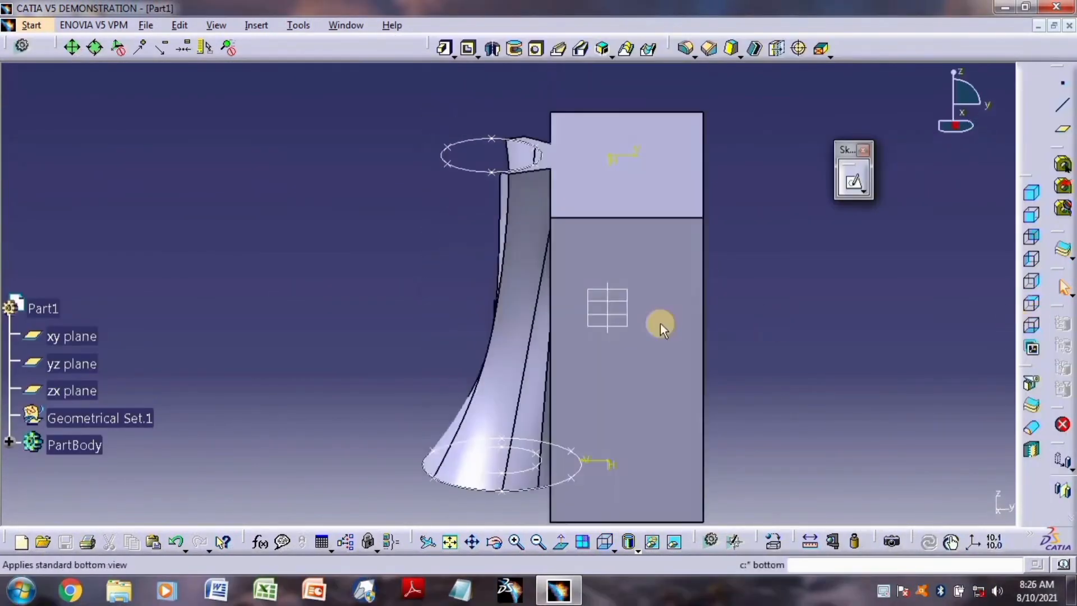
middle_drag(602, 324, 603, 326)
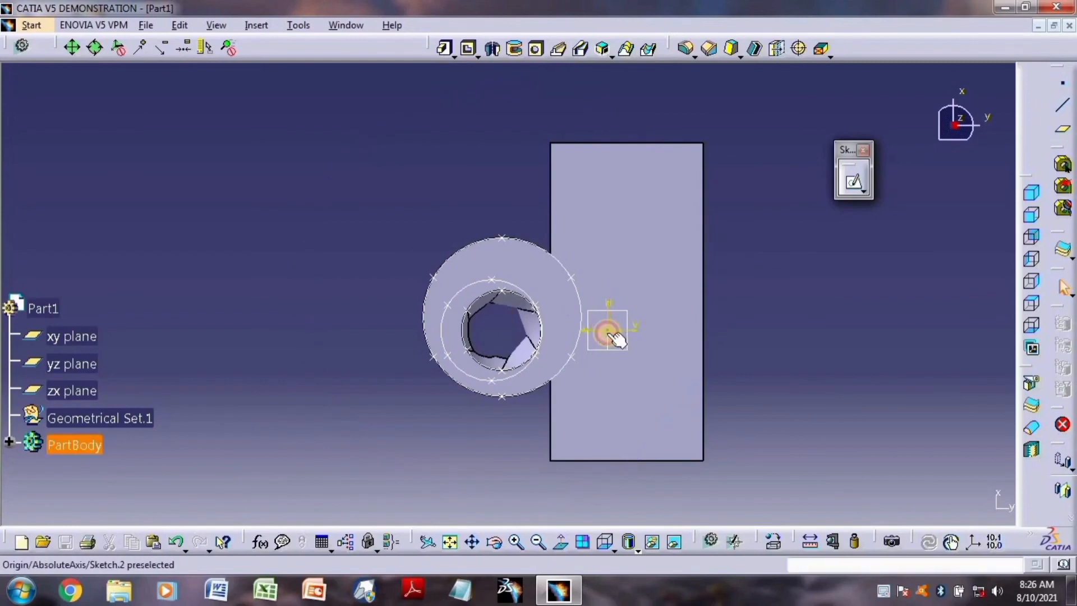
middle_drag(611, 295, 628, 354)
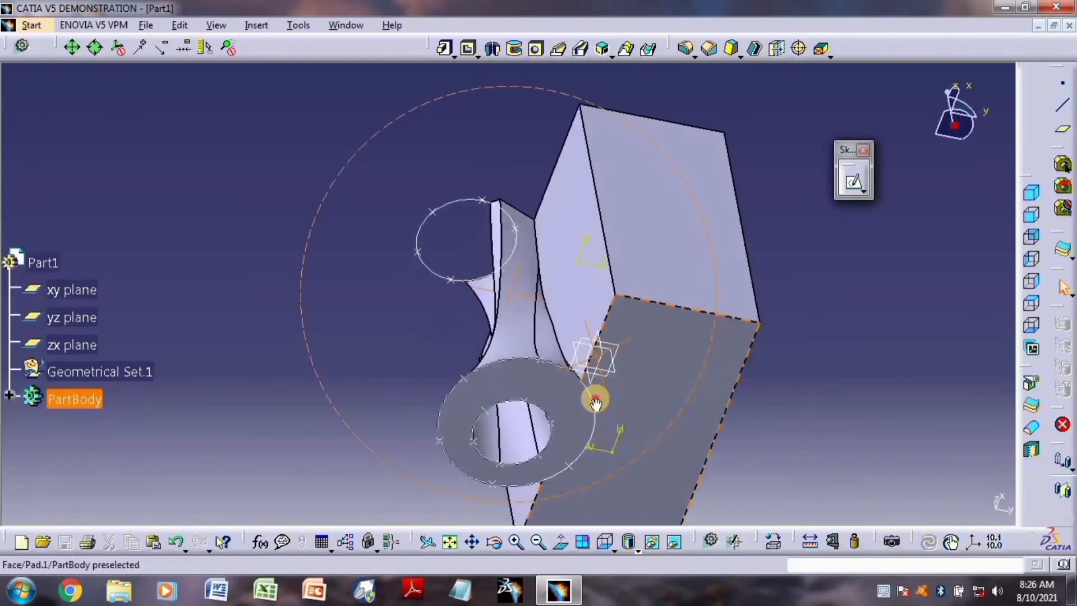
middle_drag(555, 443, 807, 343)
middle_drag(800, 275, 548, 219)
middle_drag(548, 122, 548, 100)
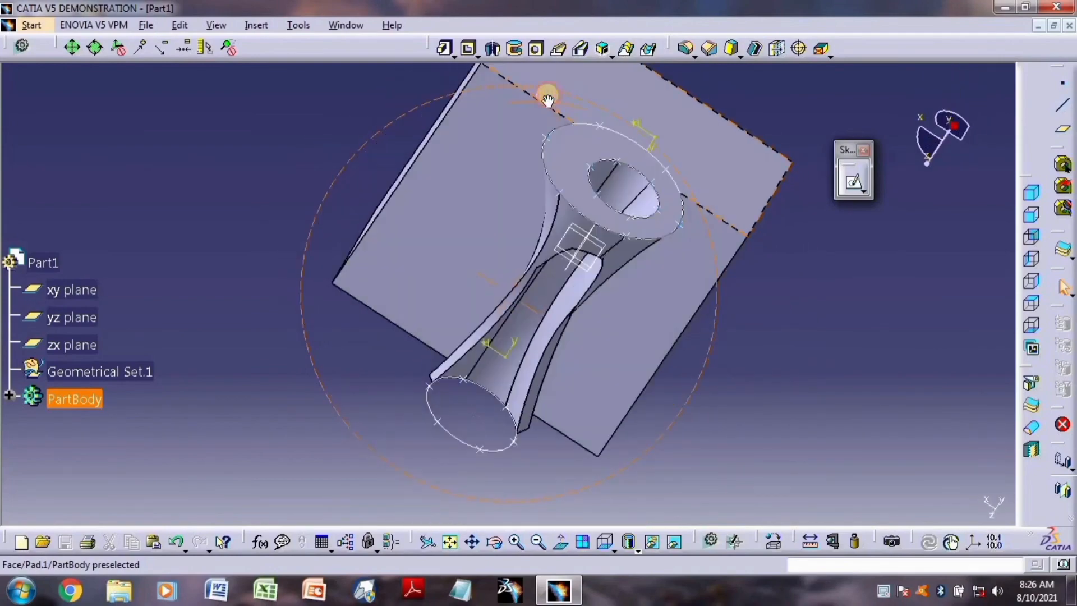
middle_drag(534, 185, 449, 220)
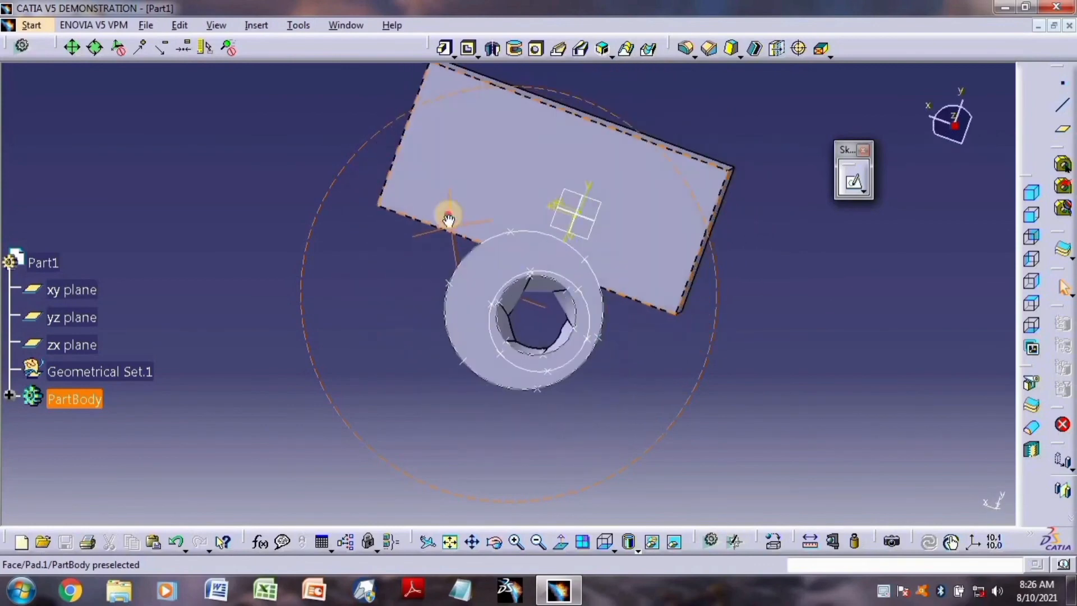
middle_drag(438, 161, 993, 7)
middle_drag(933, 94, 779, 129)
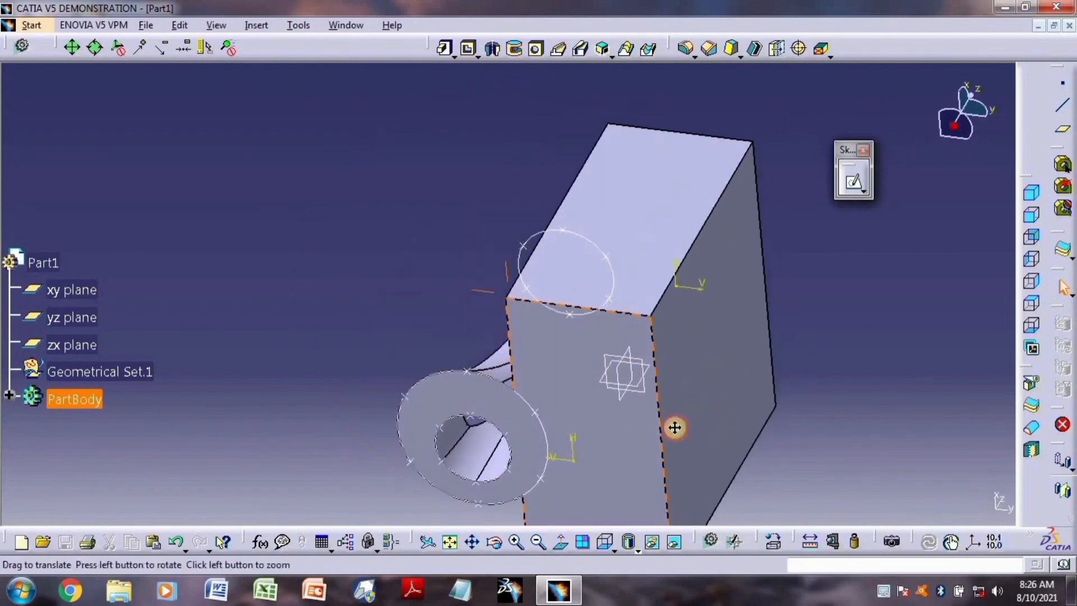
middle_drag(674, 428, 535, 212)
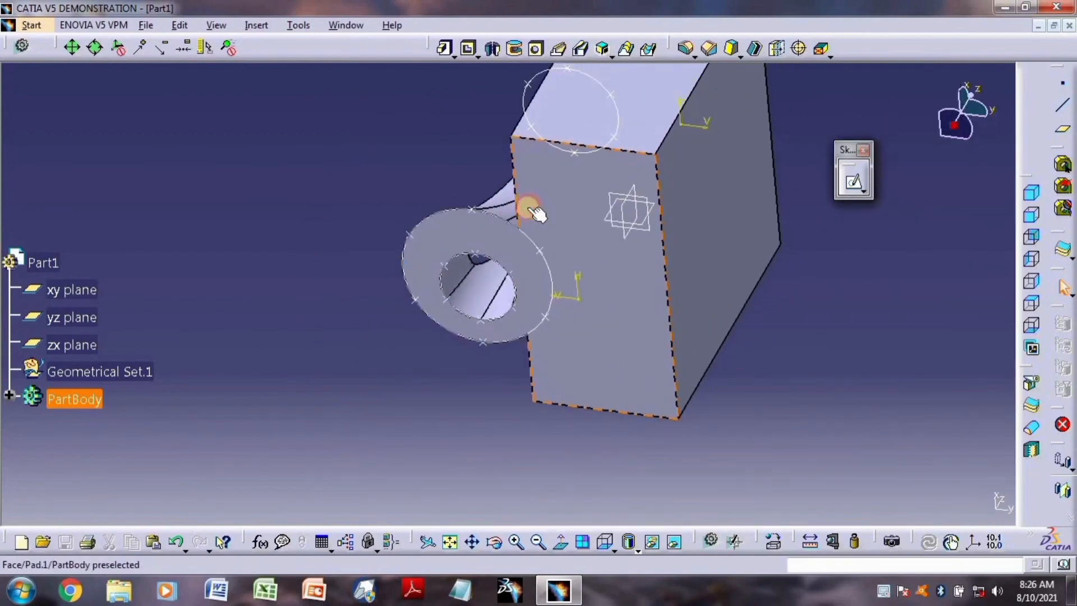